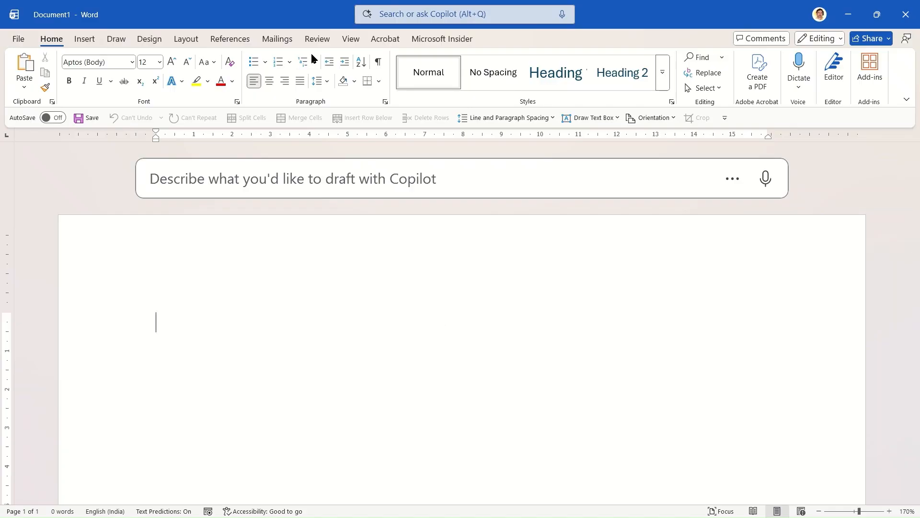
Connect the Cleared Orders$ sheet of Orders.xlsx on the D: drive as the existing recipient list for the mail merge.
left_click(280, 43)
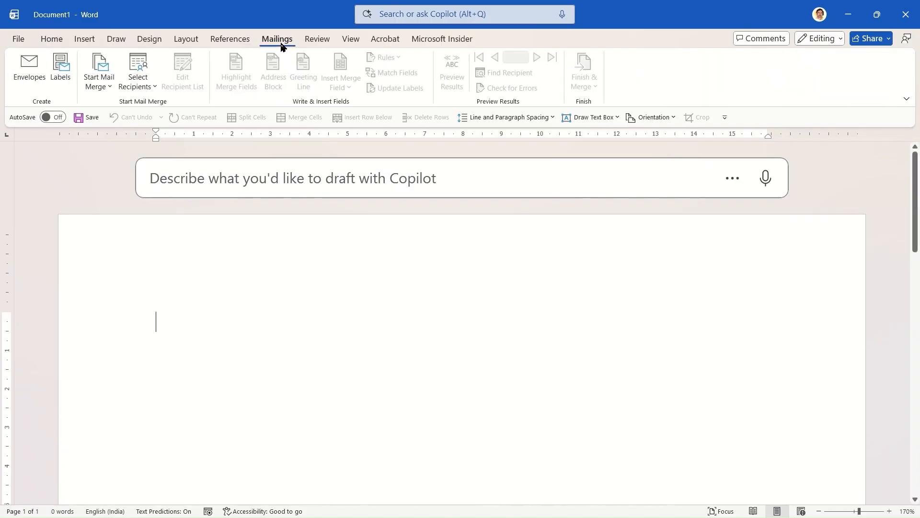
left_click(132, 89)
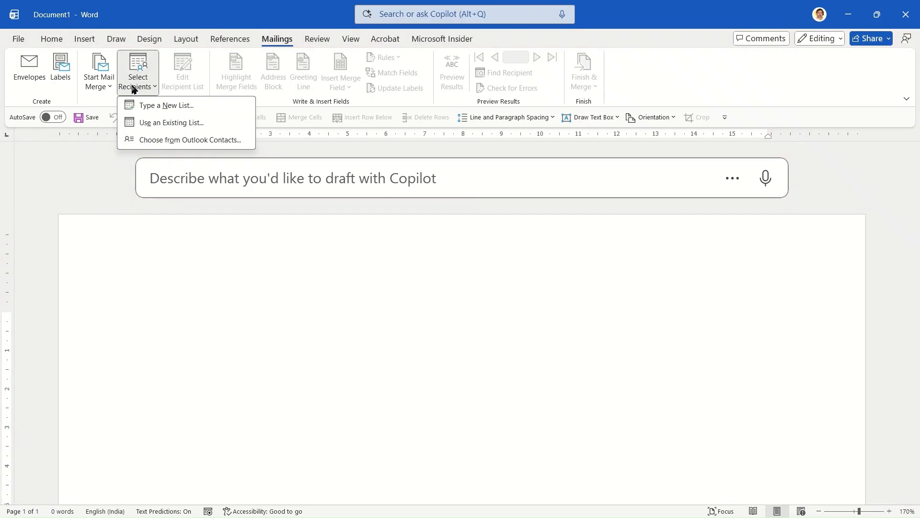
left_click(168, 125)
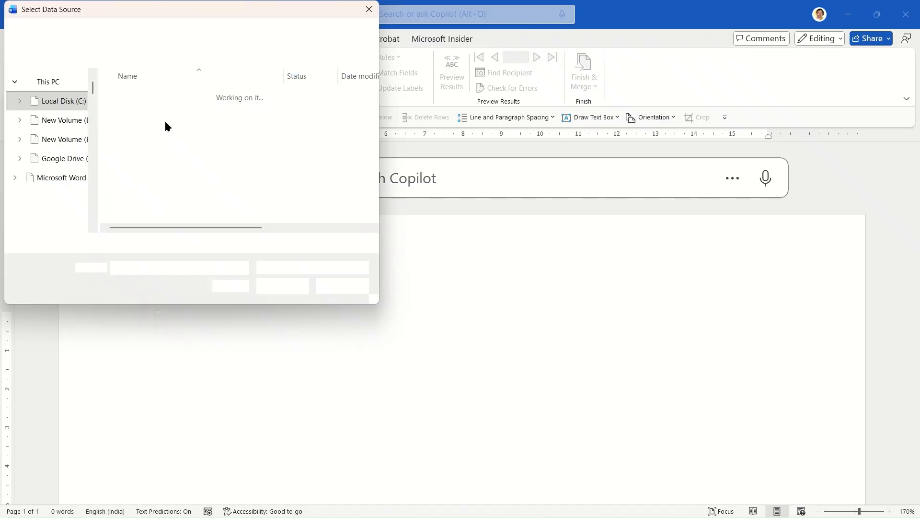
type("D")
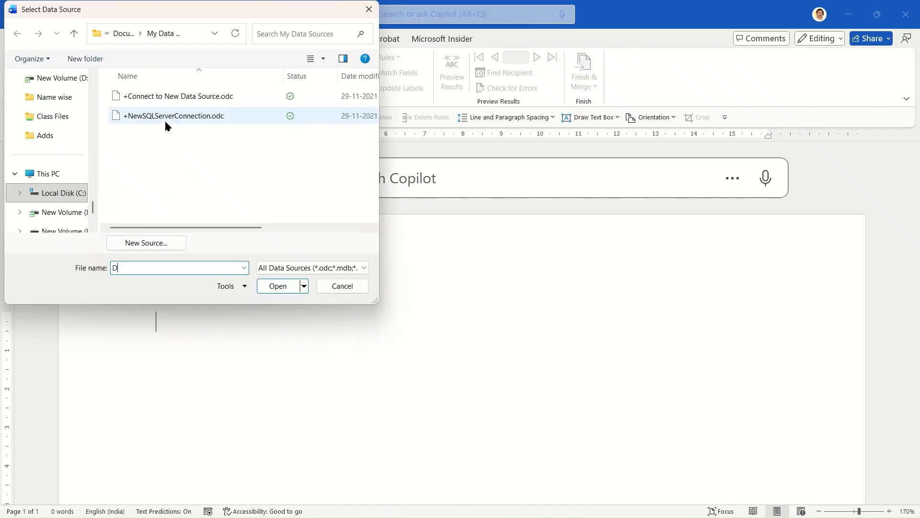
type(":")
key("Return")
left_click(164, 121)
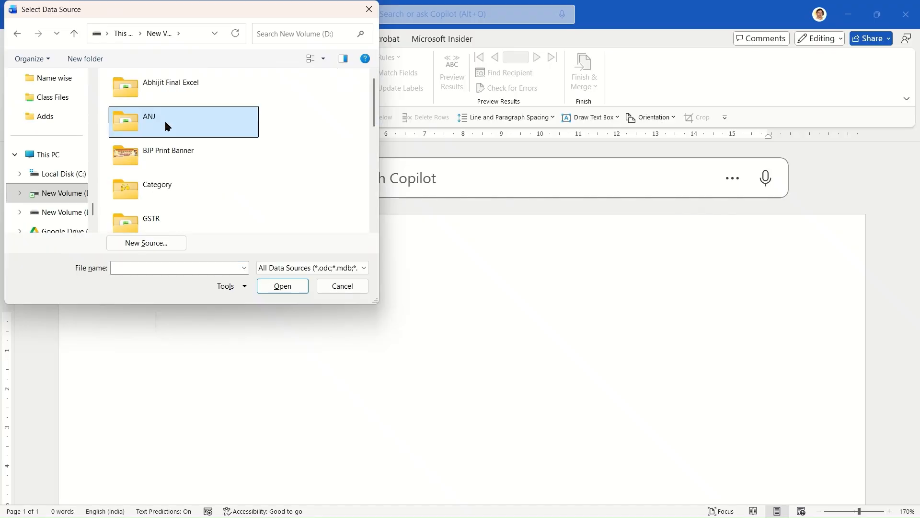
key("o")
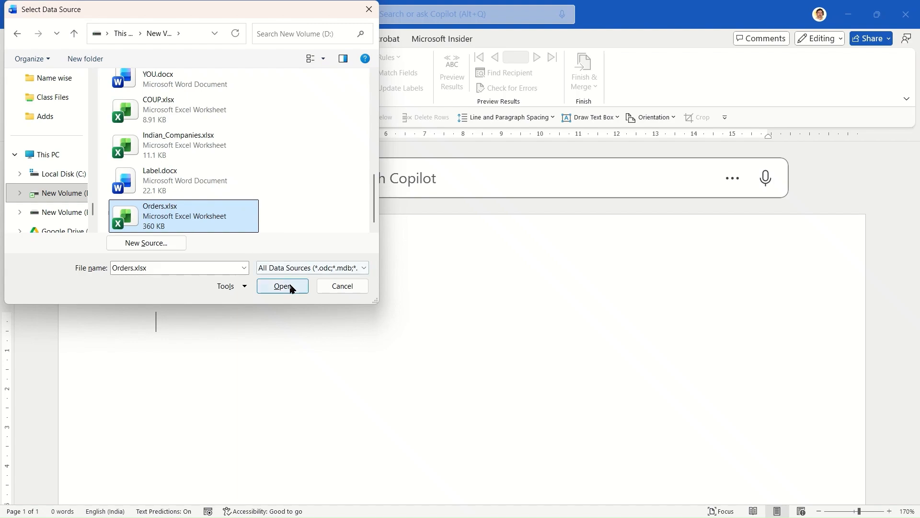
left_click(283, 287)
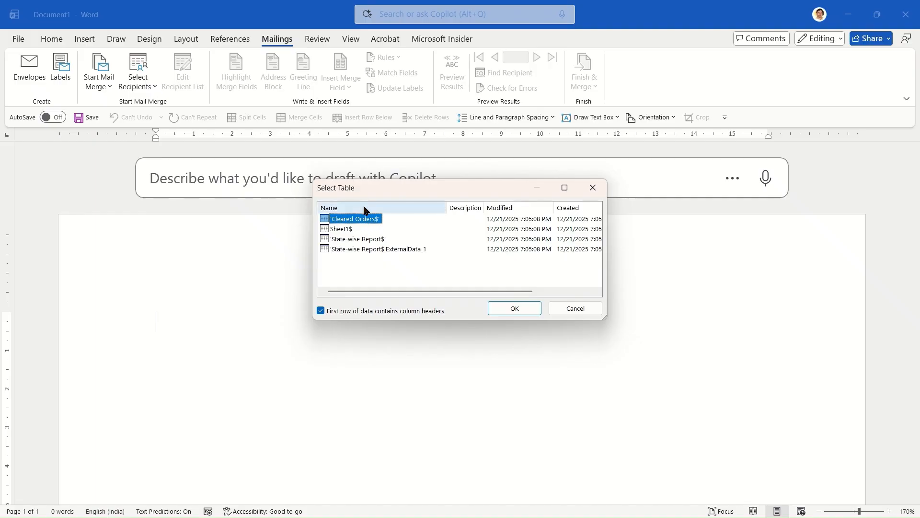
left_click(515, 310)
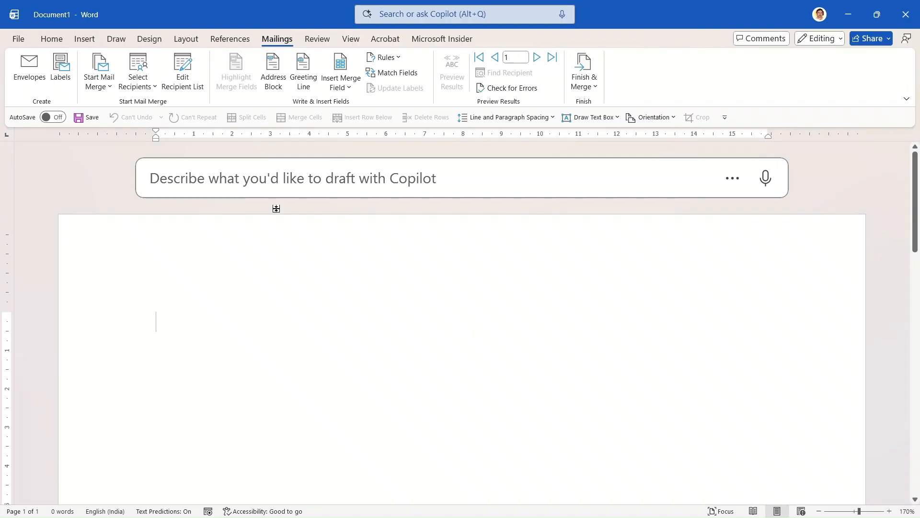
Insert a table with two columns and five rows into the blank document.
left_click(86, 40)
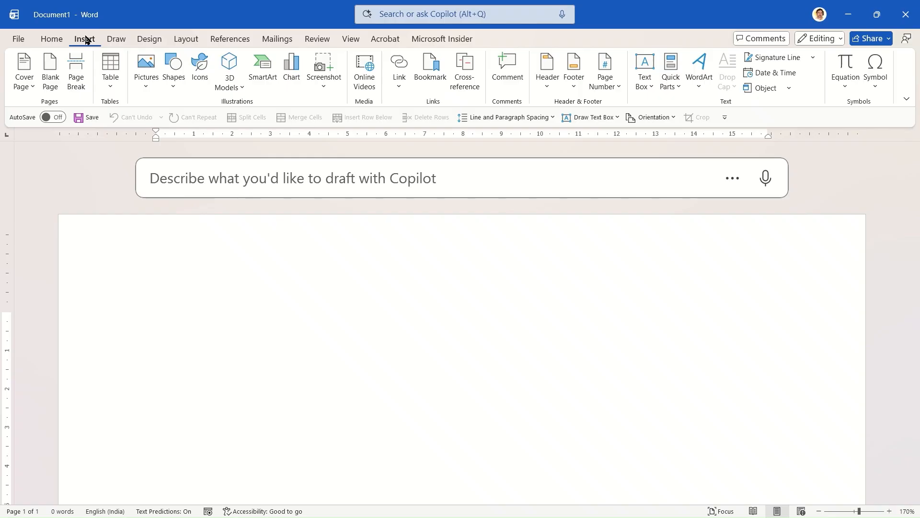
left_click(110, 72)
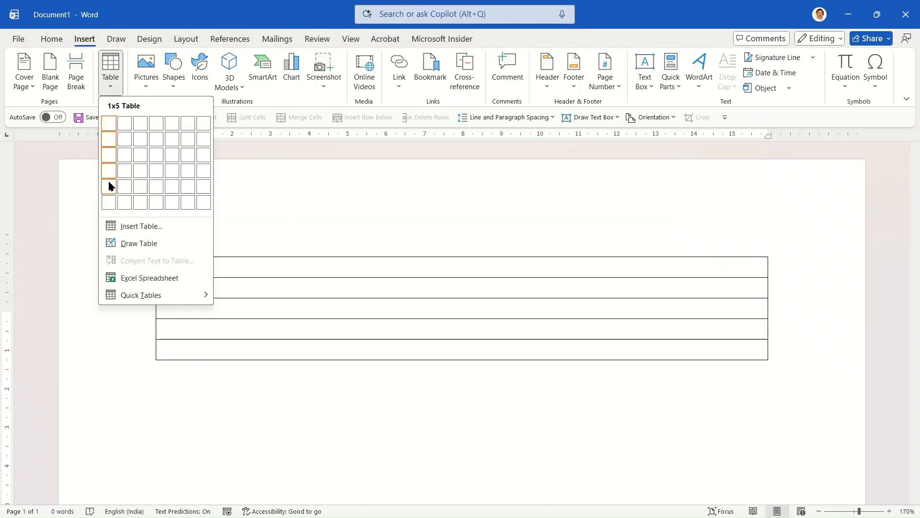
left_click(125, 189)
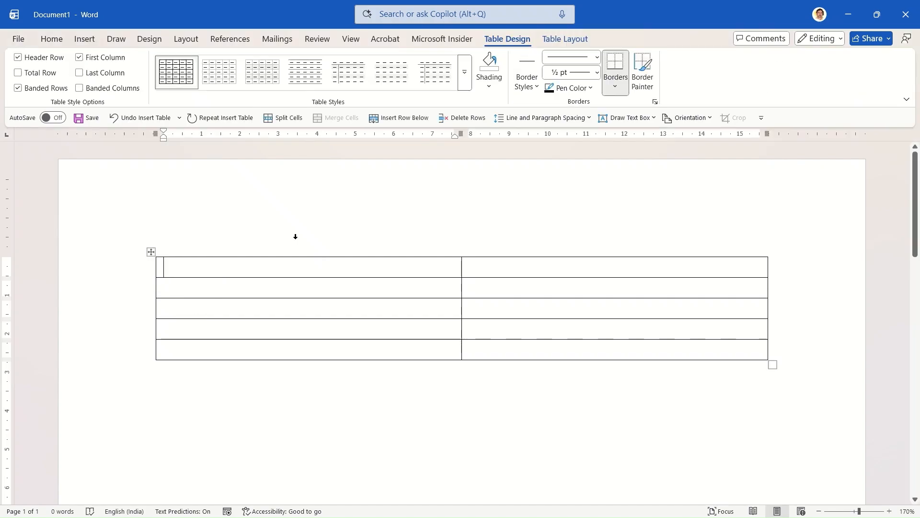
Merge all five cells of the table's second column into one cell.
left_click(502, 263)
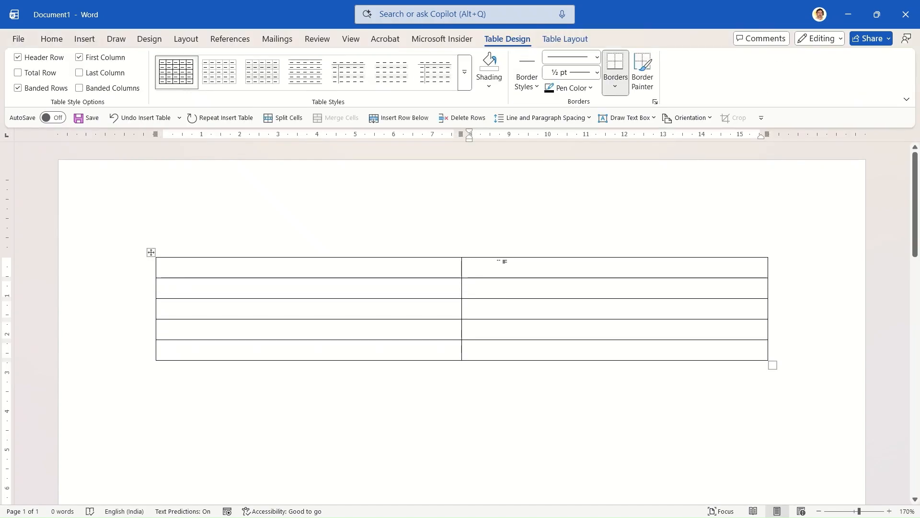
key("shift+Down")
key("shift+Down")
key("shift+Down")
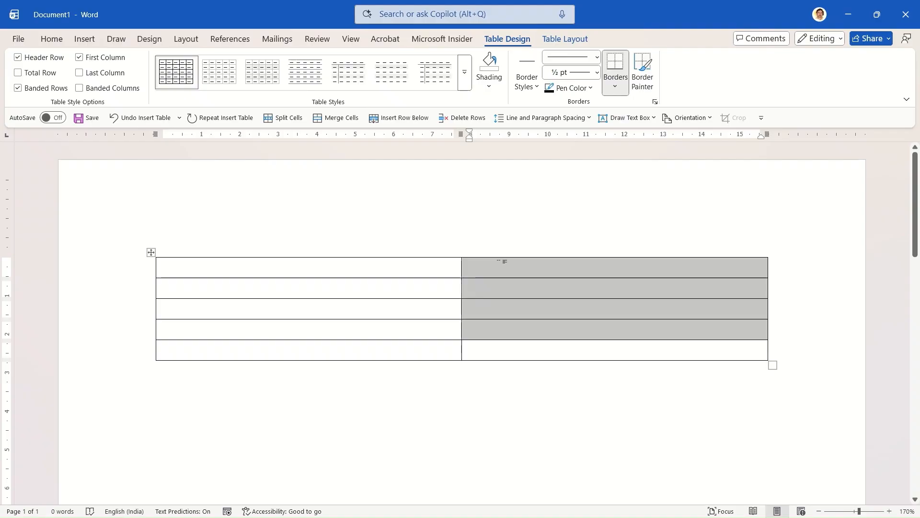
key("shift+Down")
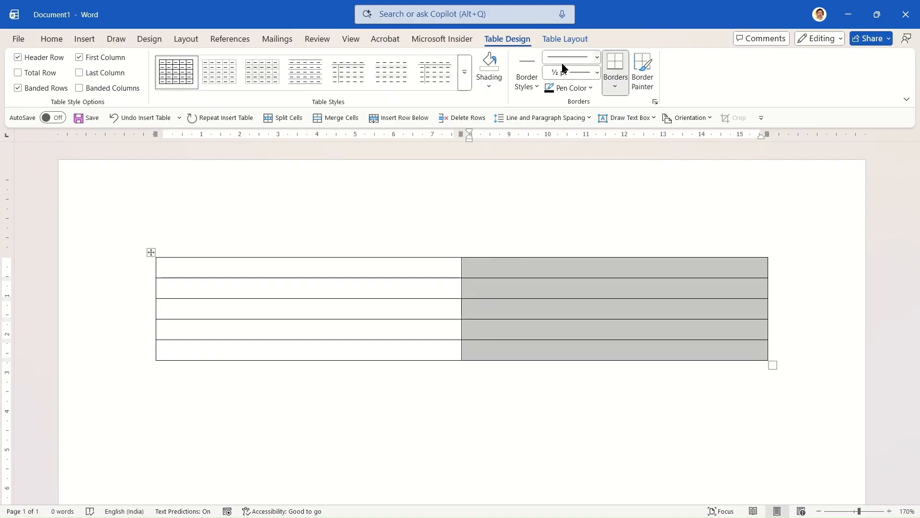
left_click(563, 41)
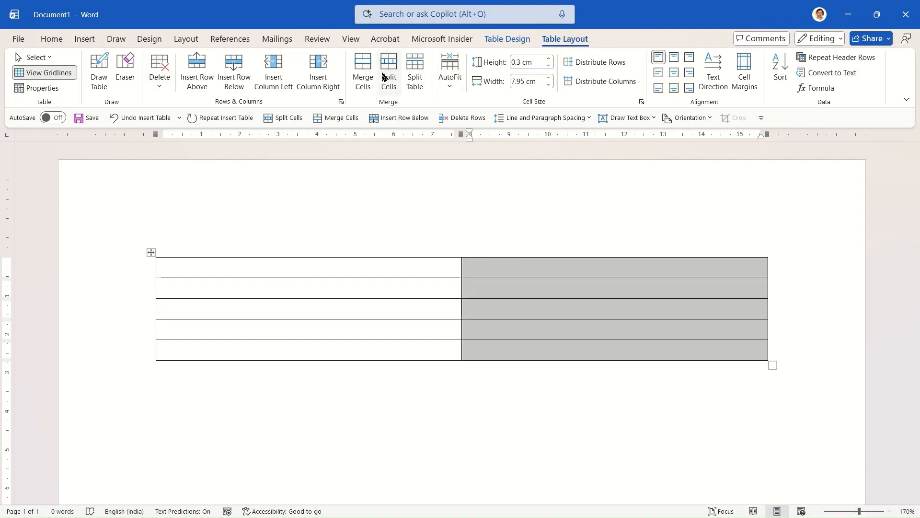
left_click(367, 71)
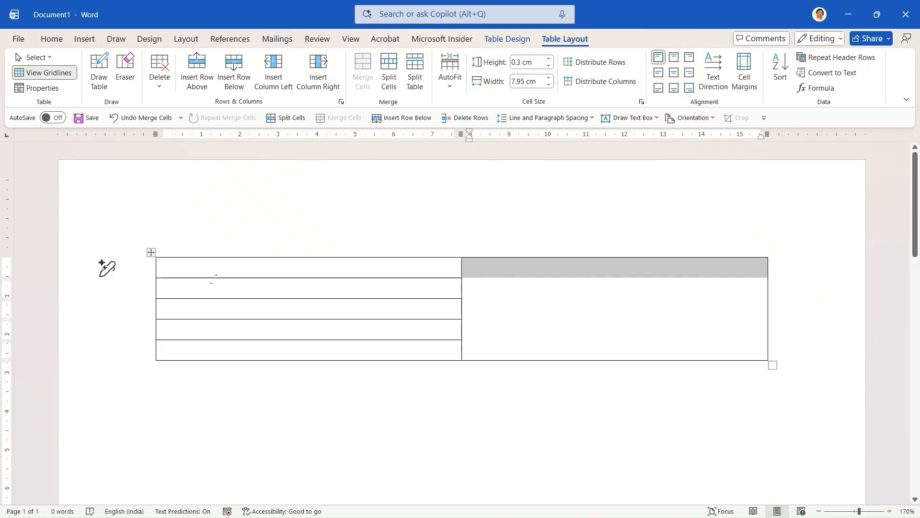
Insert the Order_Number and Order_Date merge fields into the first and second rows of the table's first column.
left_click(174, 268)
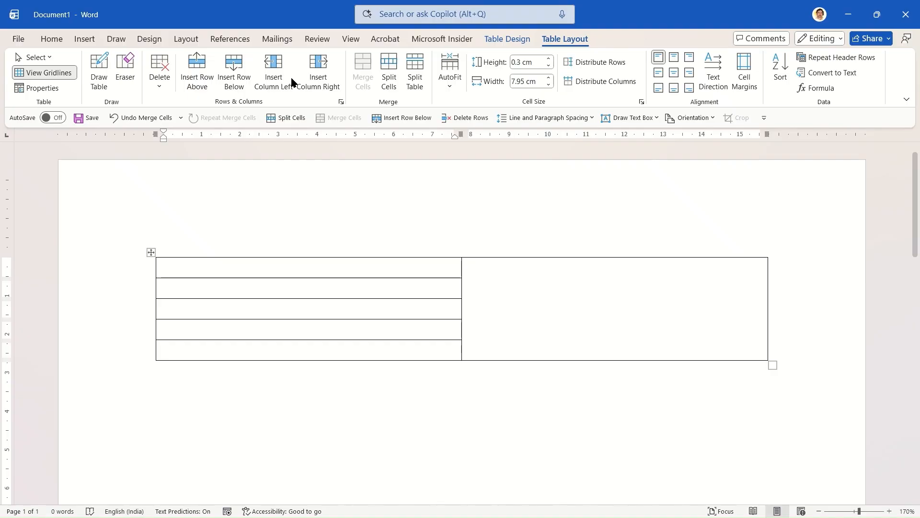
left_click(277, 39)
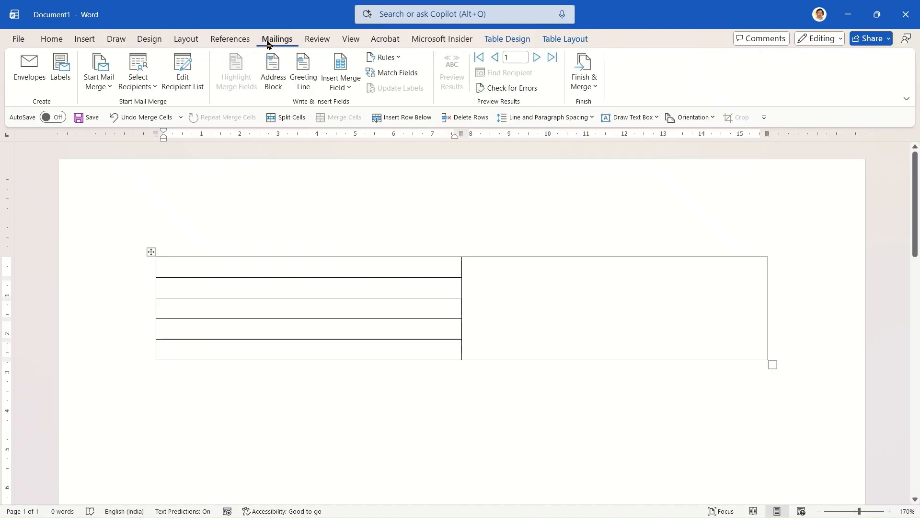
left_click(339, 92)
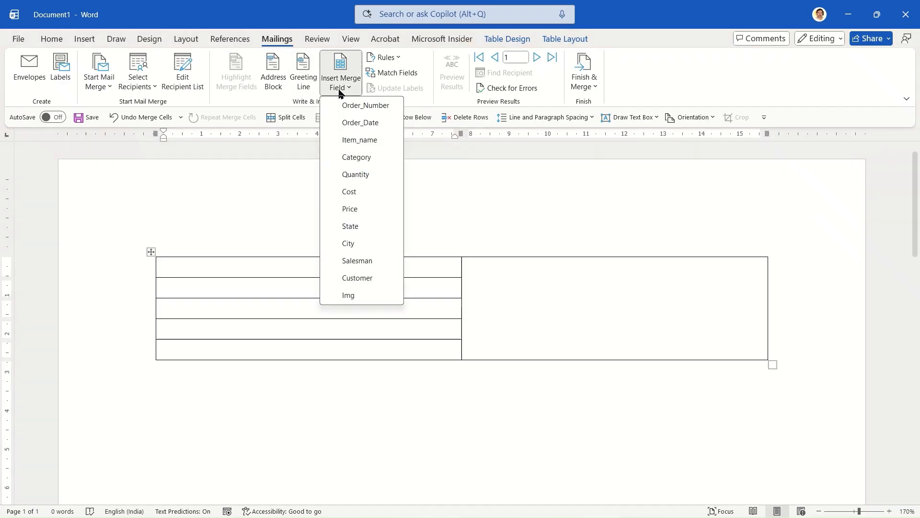
left_click(385, 105)
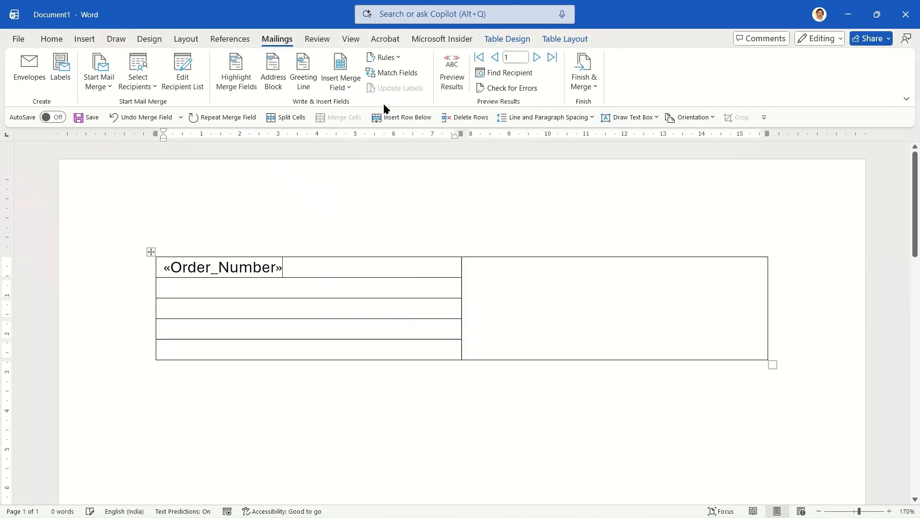
left_click(207, 288)
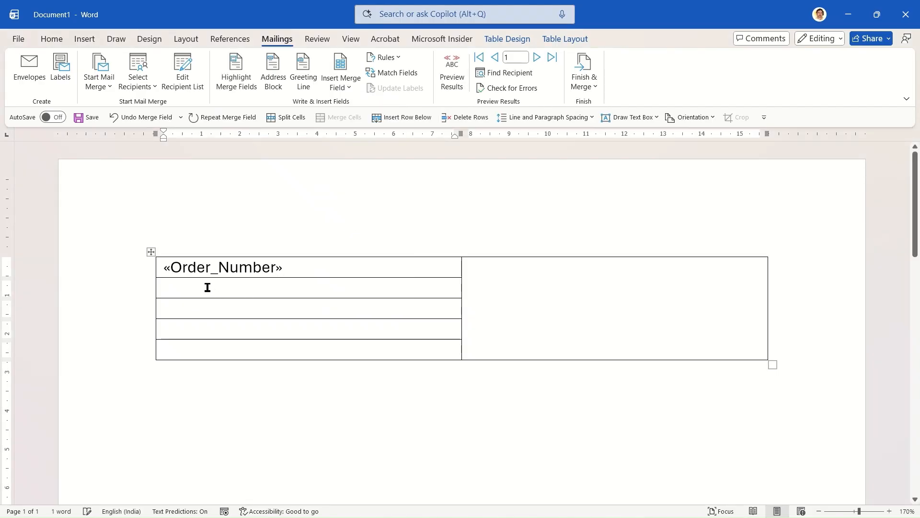
left_click(337, 80)
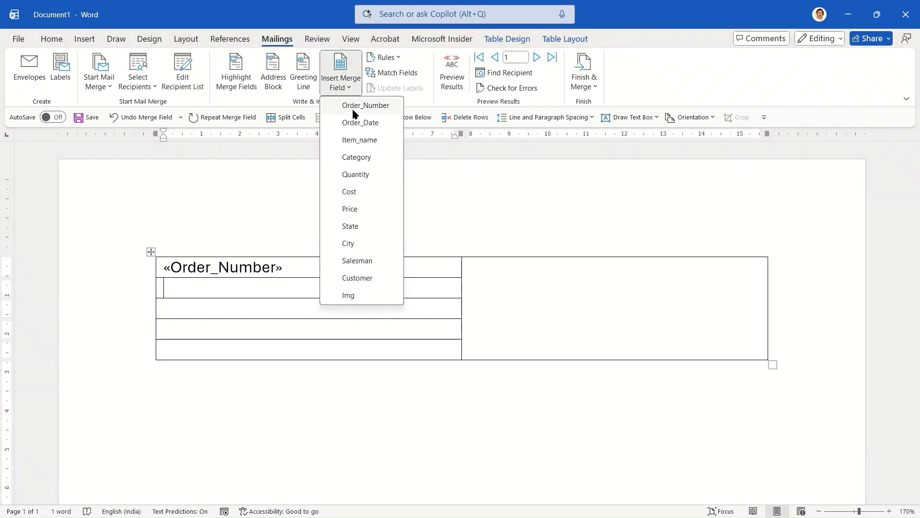
left_click(383, 123)
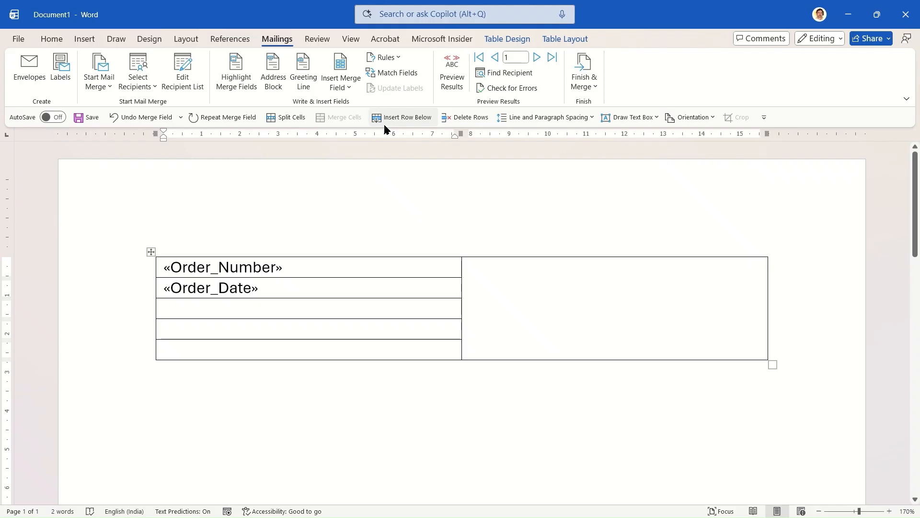
Insert the Quantity and Price merge fields into the third and fourth rows of the table's first column.
left_click(338, 88)
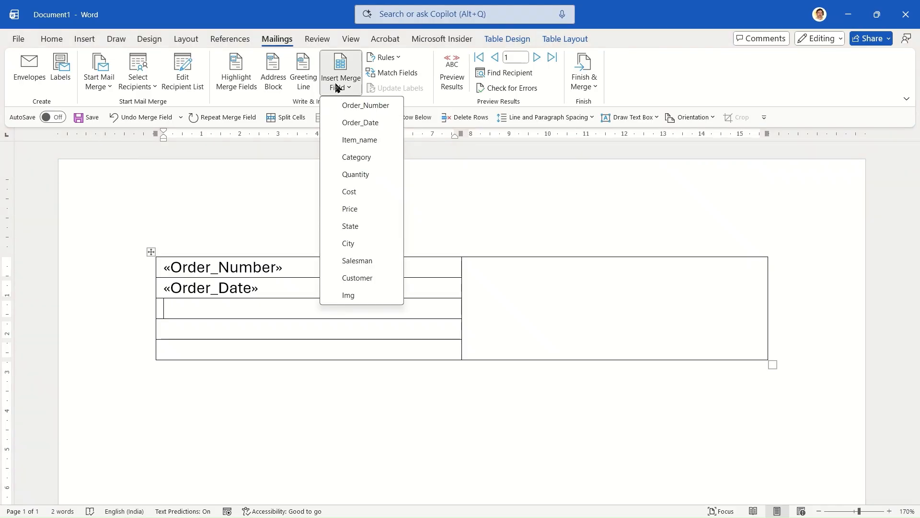
left_click(349, 174)
key("Down")
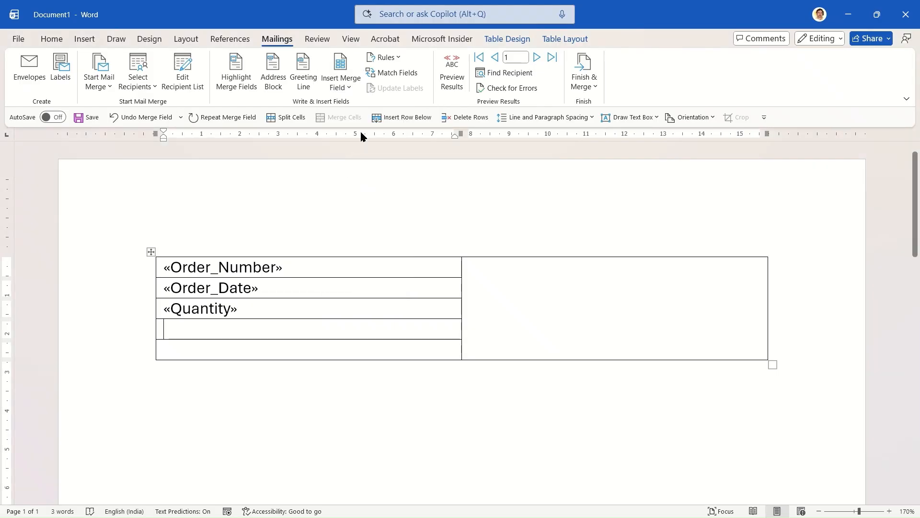
left_click(340, 86)
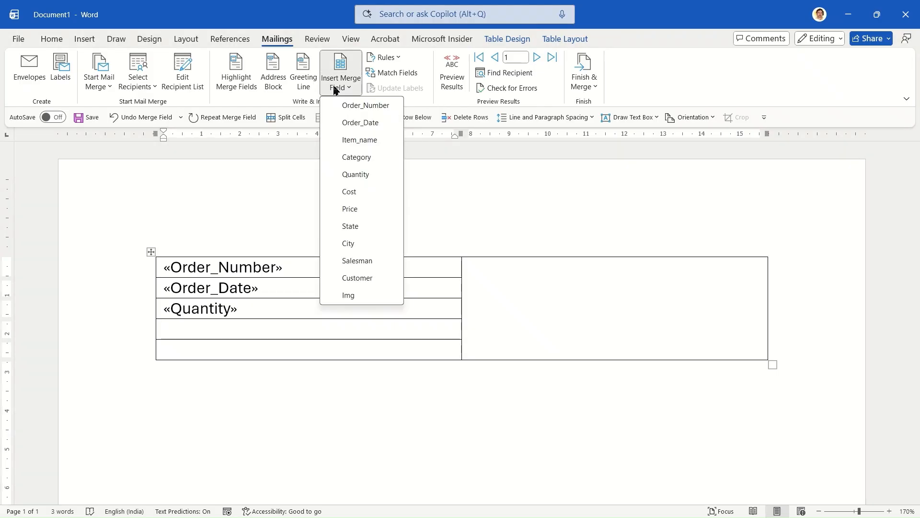
left_click(350, 209)
Insert a formula field containing =AVERAGE() into the fifth row of the table's first column.
left_click(200, 352)
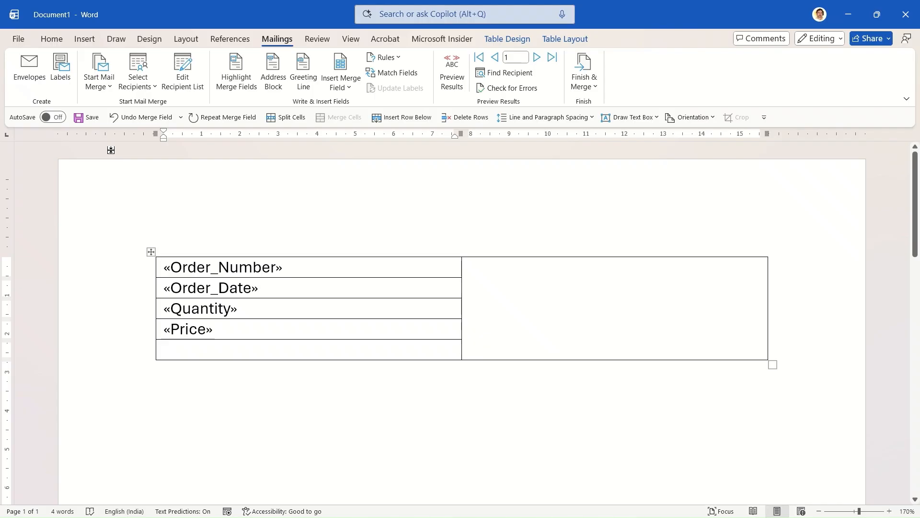
left_click(83, 39)
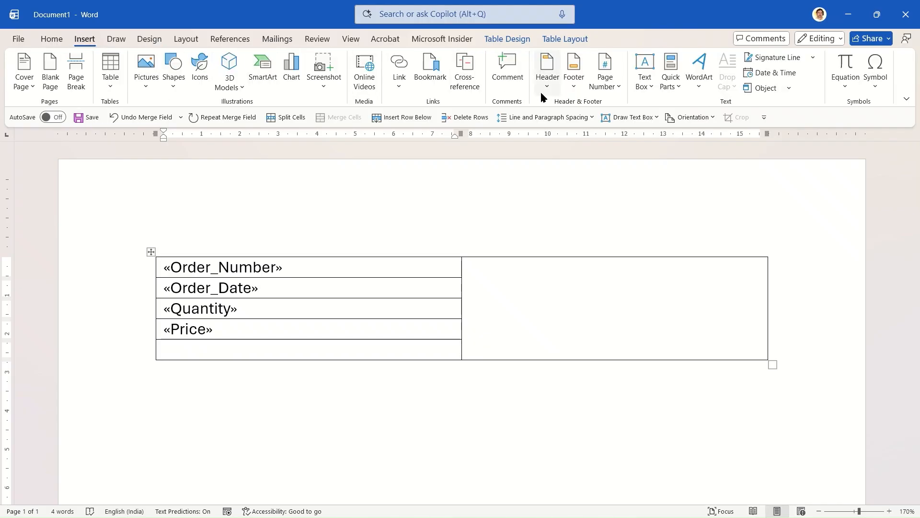
left_click(663, 91)
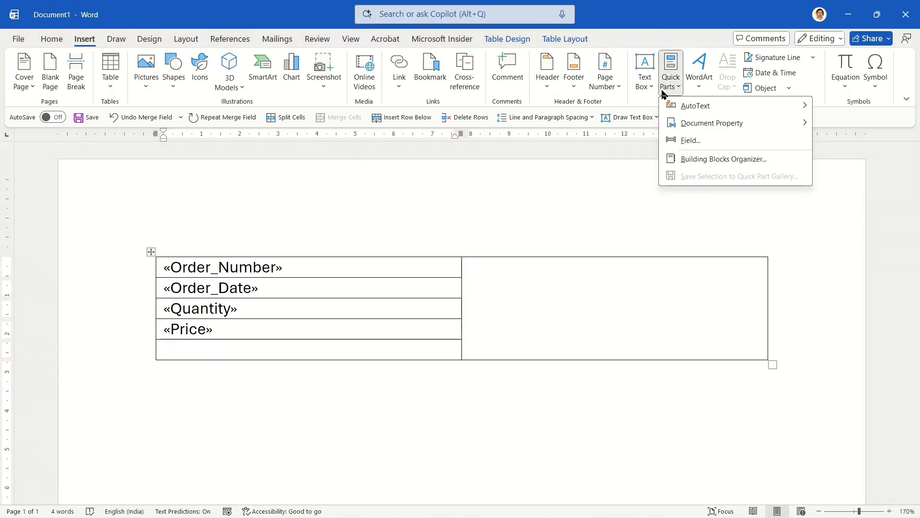
left_click(690, 141)
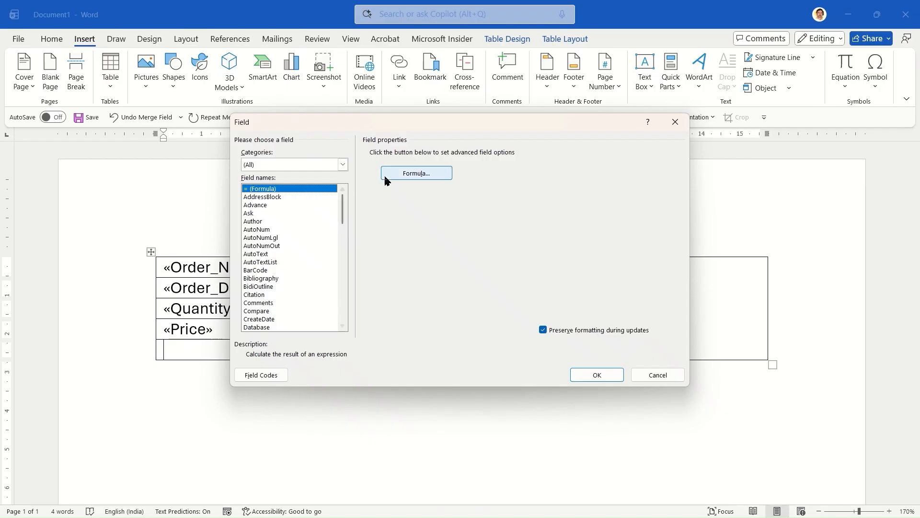
left_click(408, 175)
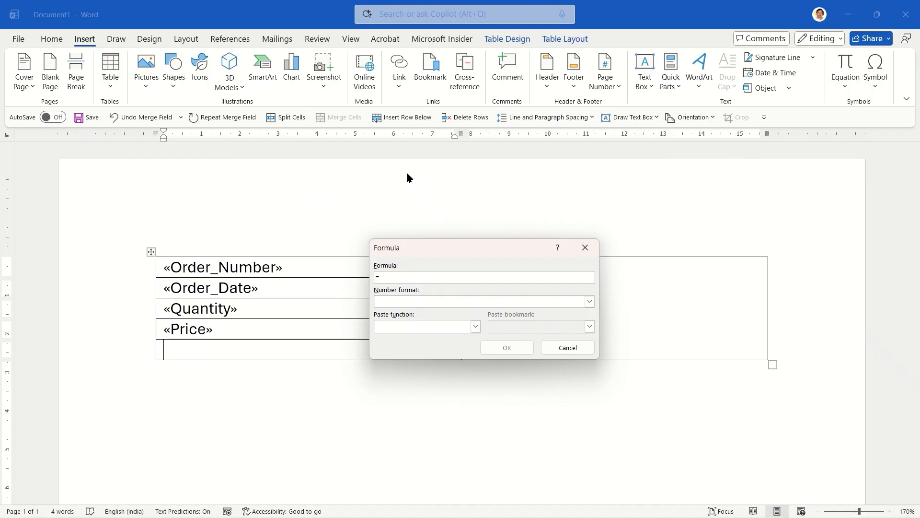
left_click(475, 327)
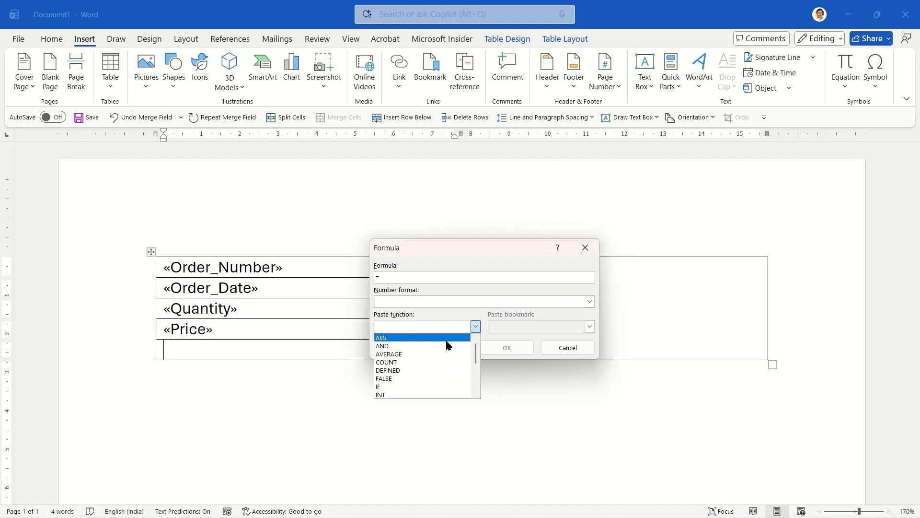
left_click(405, 356)
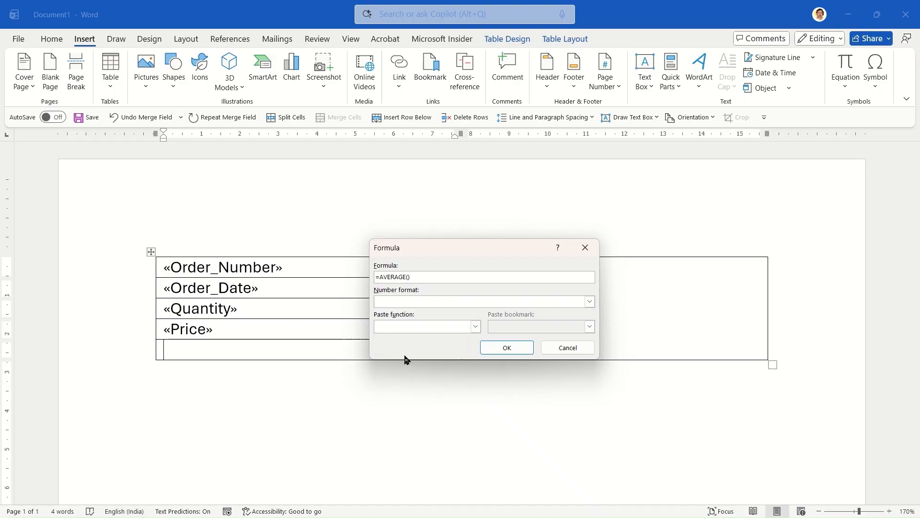
left_click(499, 352)
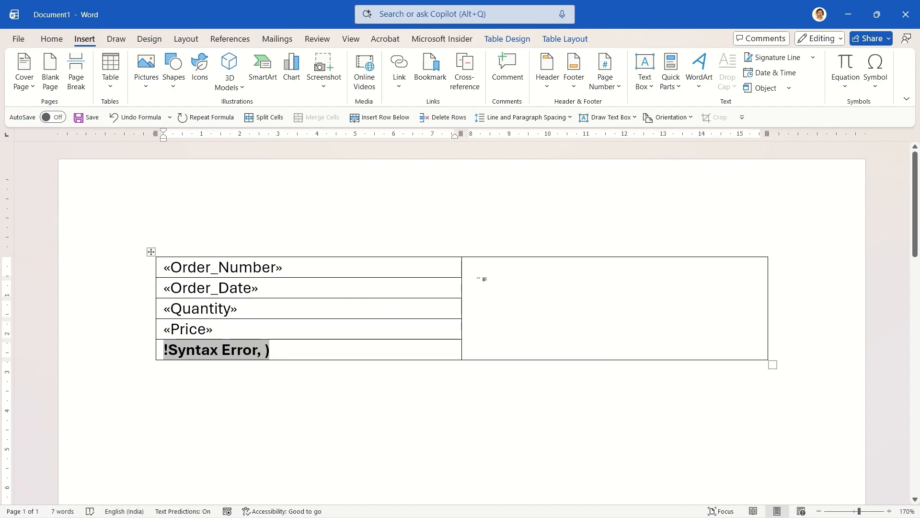
Insert an IncludePicture field with the filename Pic in the merged cell of the table's second column.
left_click(482, 278)
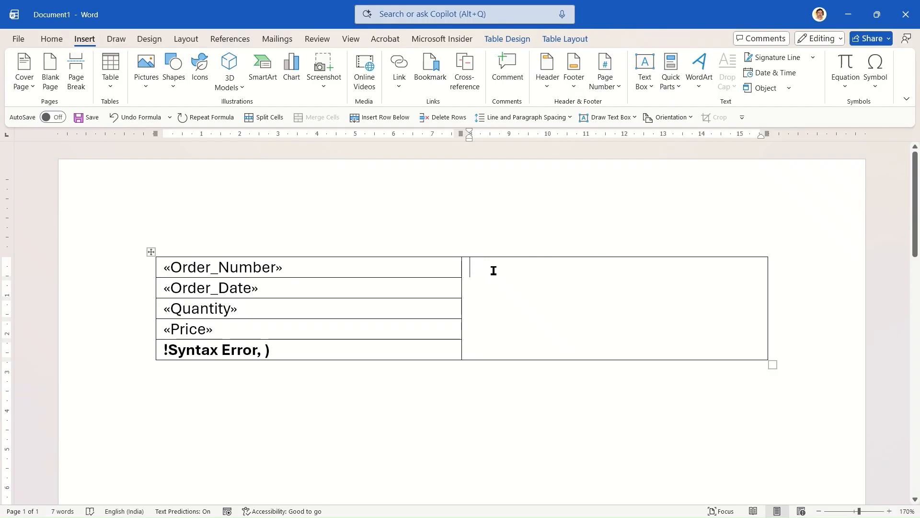
left_click(670, 86)
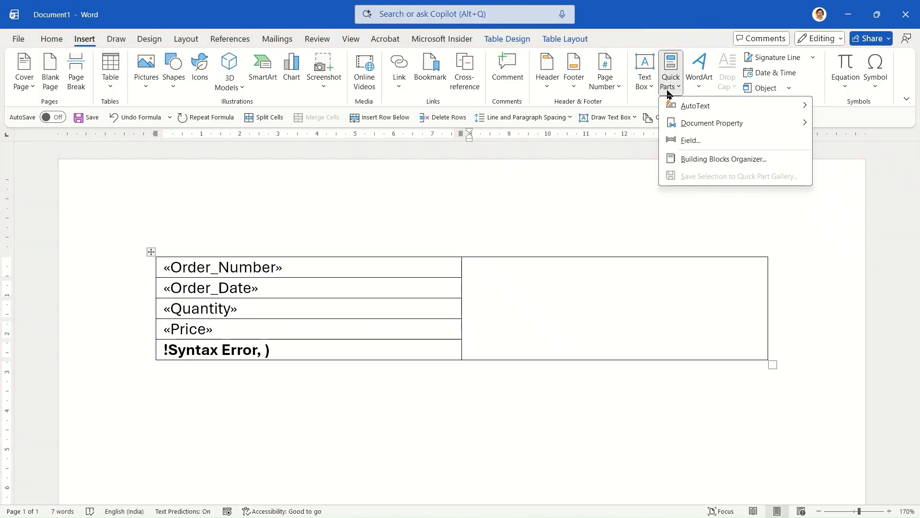
left_click(690, 140)
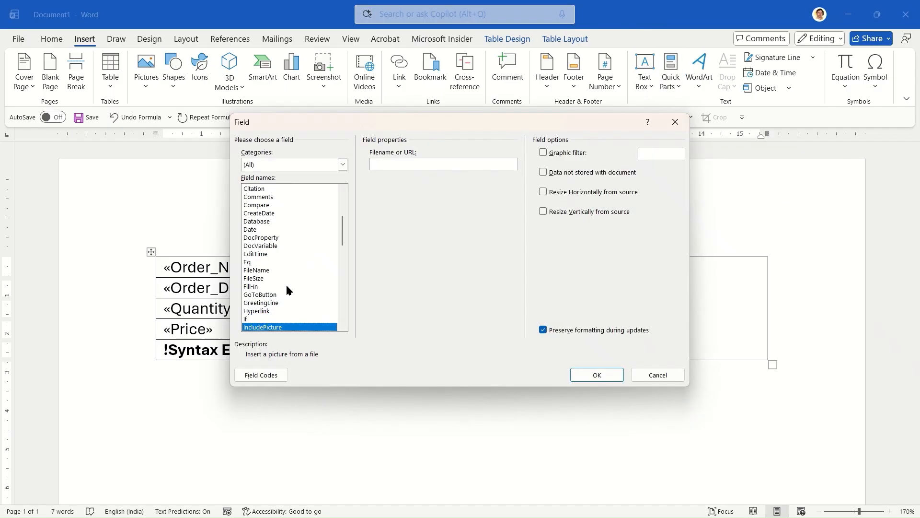
left_click(381, 167)
type("Pic")
left_click(598, 375)
Shrink the picture placeholder in the merged cell proportionally to about the combined height of the table's five text rows.
scroll(916, 501, "down", 2)
scroll(916, 504, "down", 2)
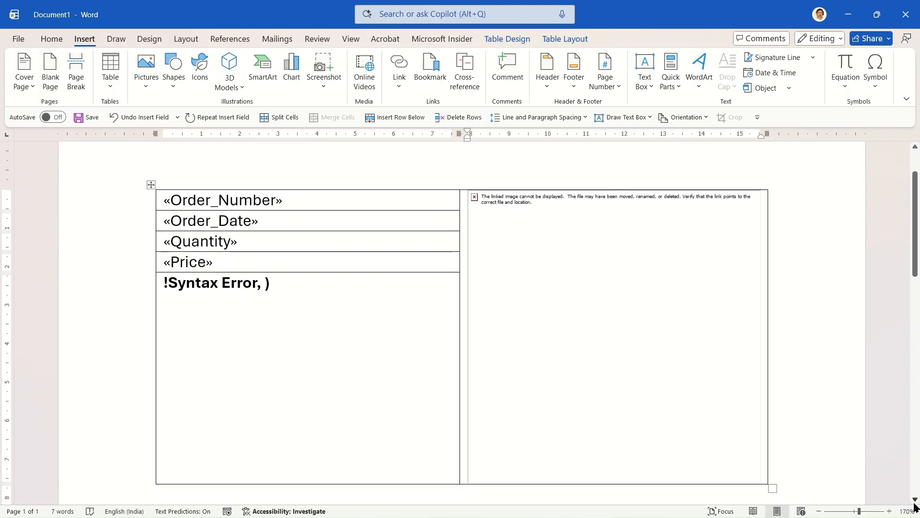
left_click(610, 378)
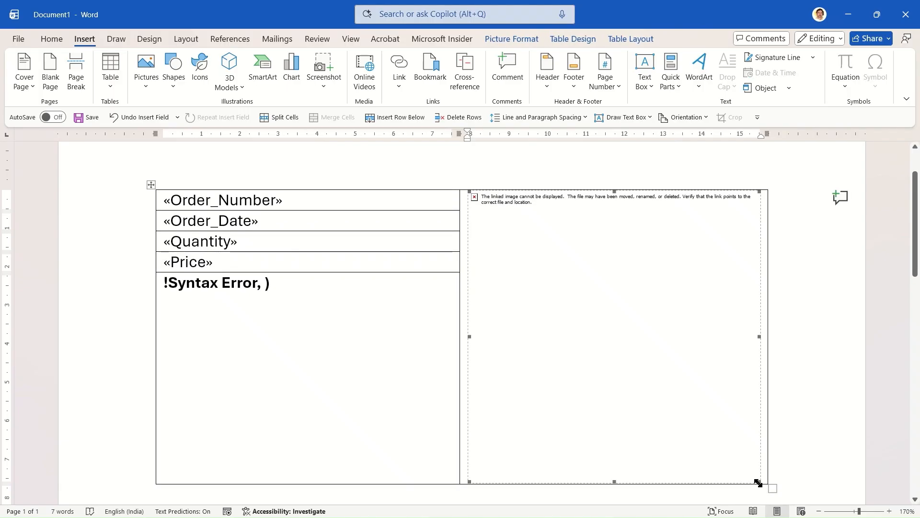
left_click_drag(759, 483, 565, 284)
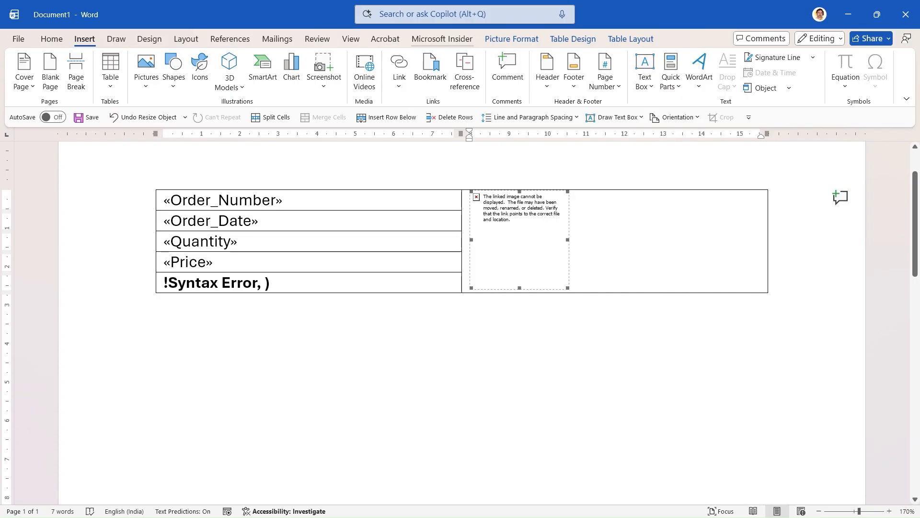
Show the field codes and replace Pic inside the INCLUDEPICTURE field's quotation marks with the Img merge field.
key("alt+F9")
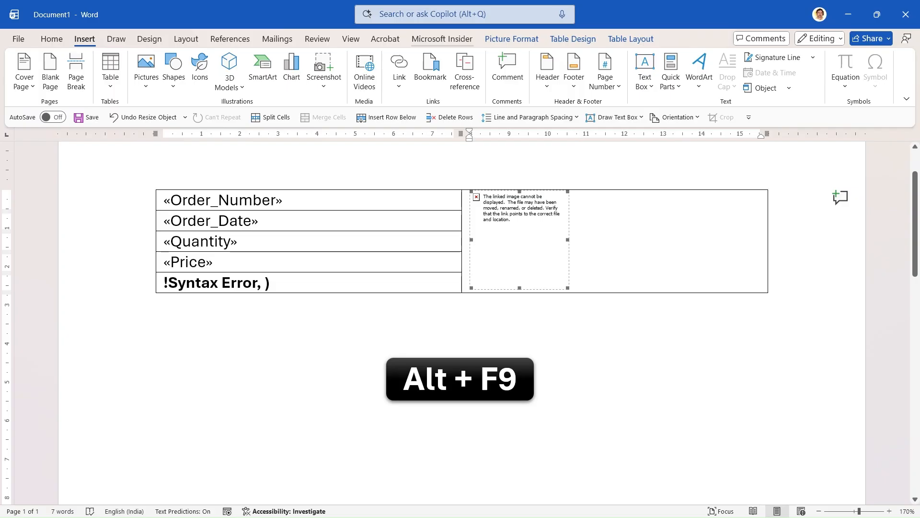
key("alt+F9")
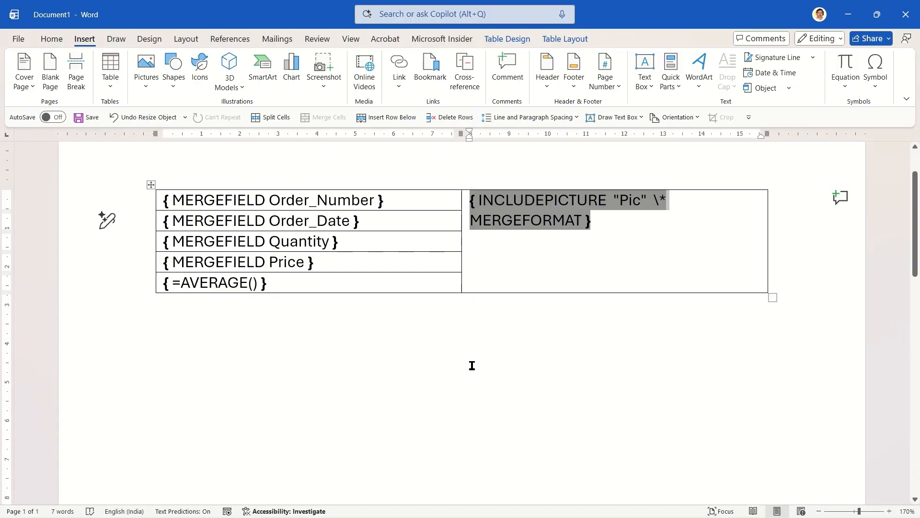
double_click(631, 201)
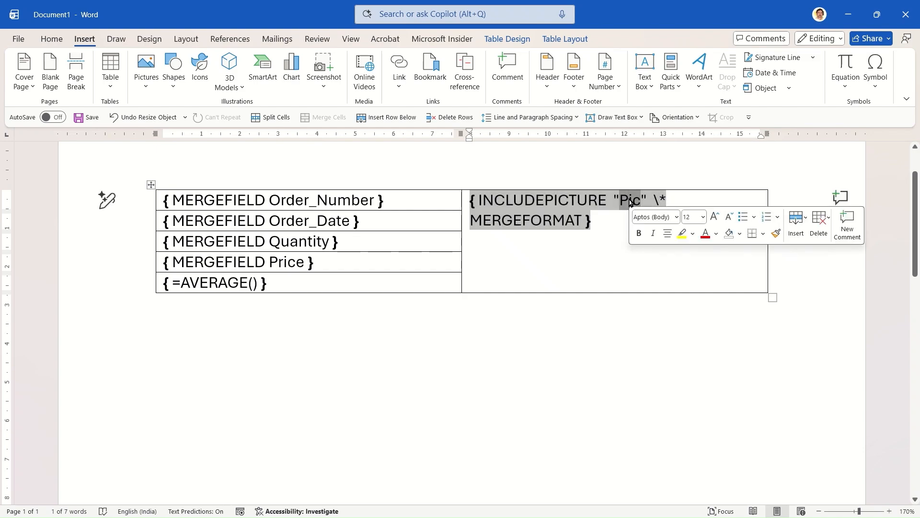
key("BackSpace")
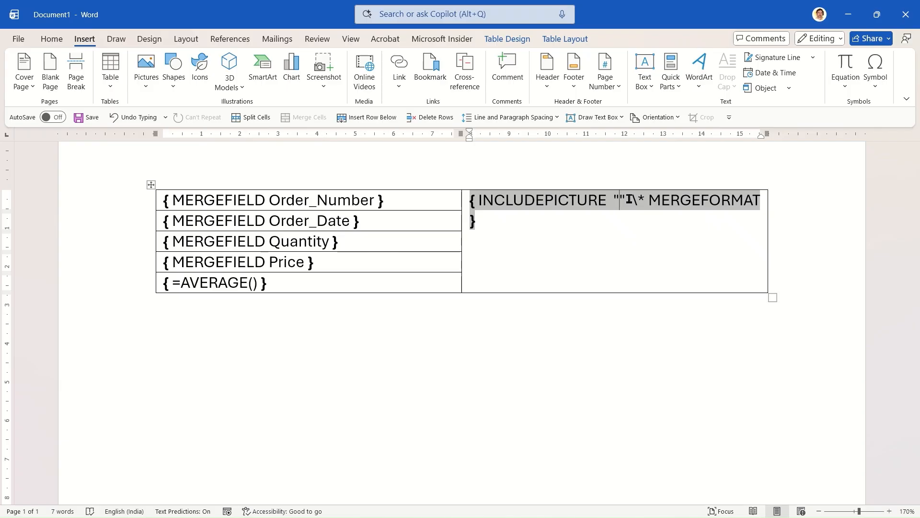
left_click(273, 38)
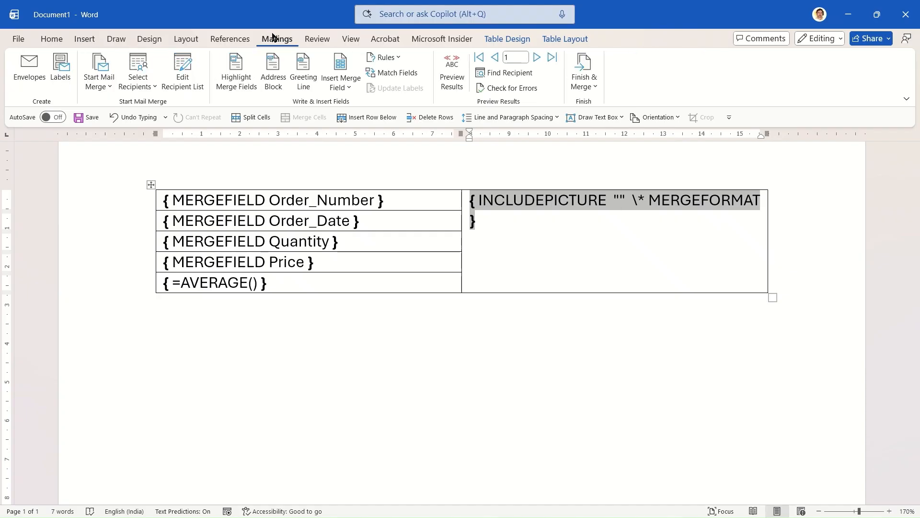
left_click(339, 86)
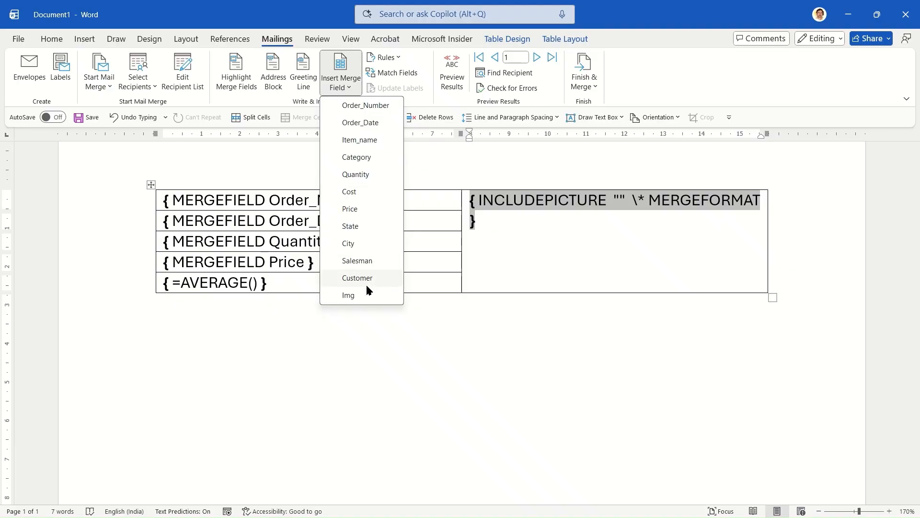
left_click(350, 296)
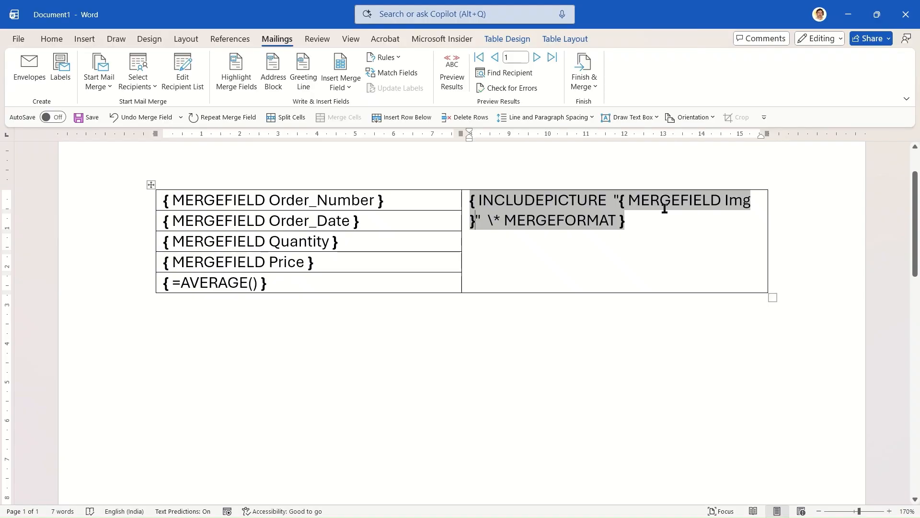
Delete AVERAGE() from the formula field in the fifth row, keeping only the equals sign.
left_click(360, 279)
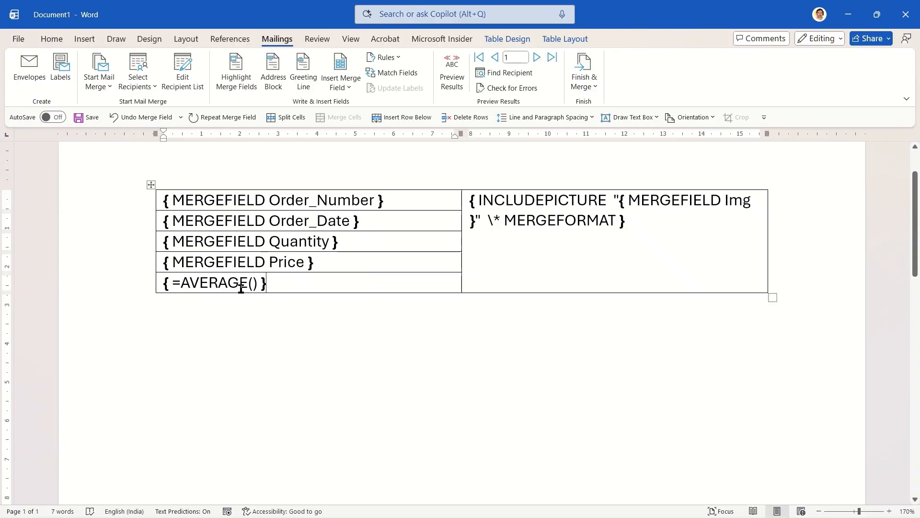
key("BackSpace")
key("BackSpace")
key("BackSpace")
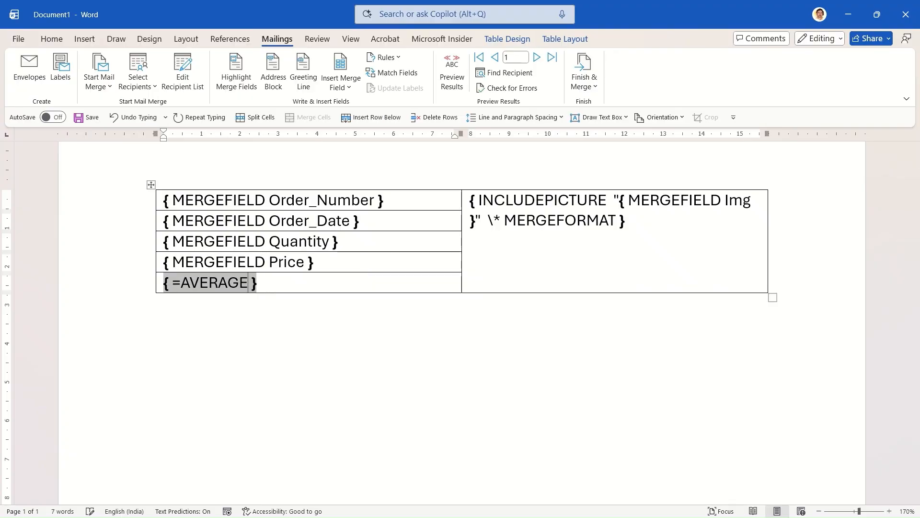
key("BackSpace")
key("BackSpace")
key("BackSpace")
key("BackSpace")
key("BackSpace")
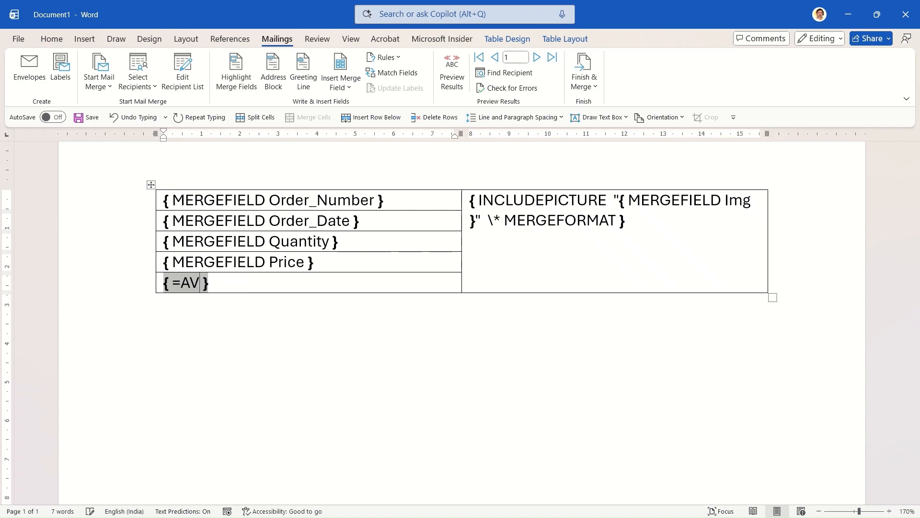
key("BackSpace")
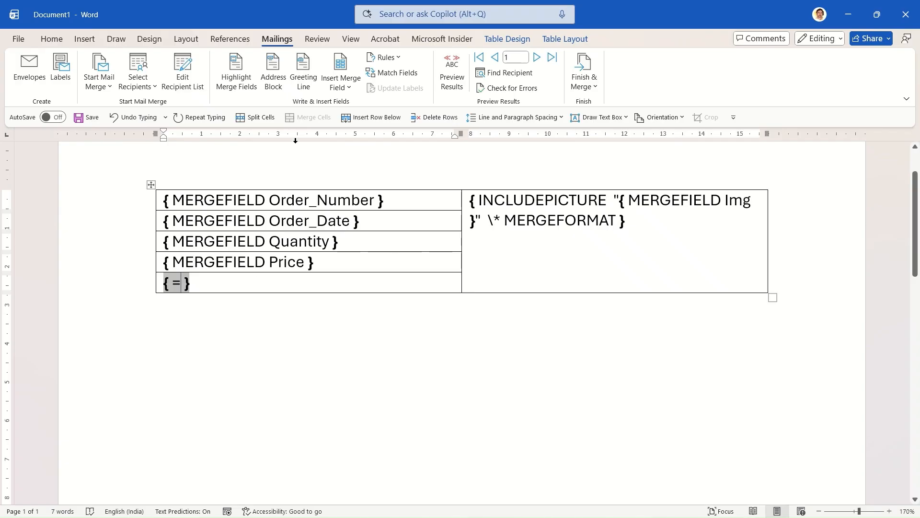
Complete the fifth-row formula by multiplying the Quantity merge field by the Price merge field.
left_click(337, 89)
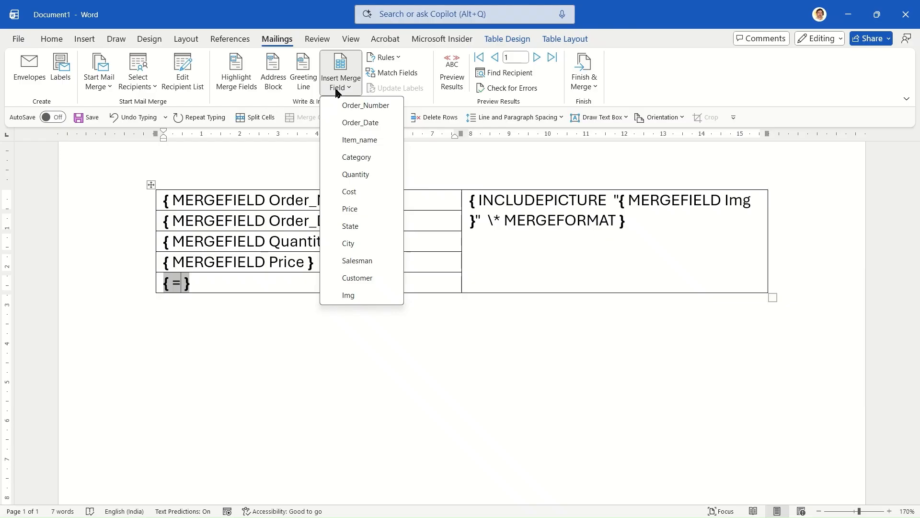
left_click(351, 176)
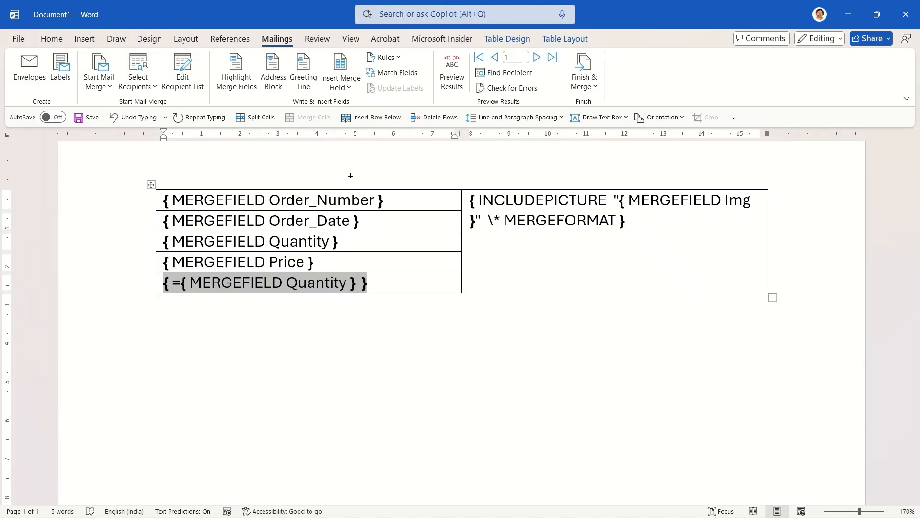
type("*")
left_click(340, 88)
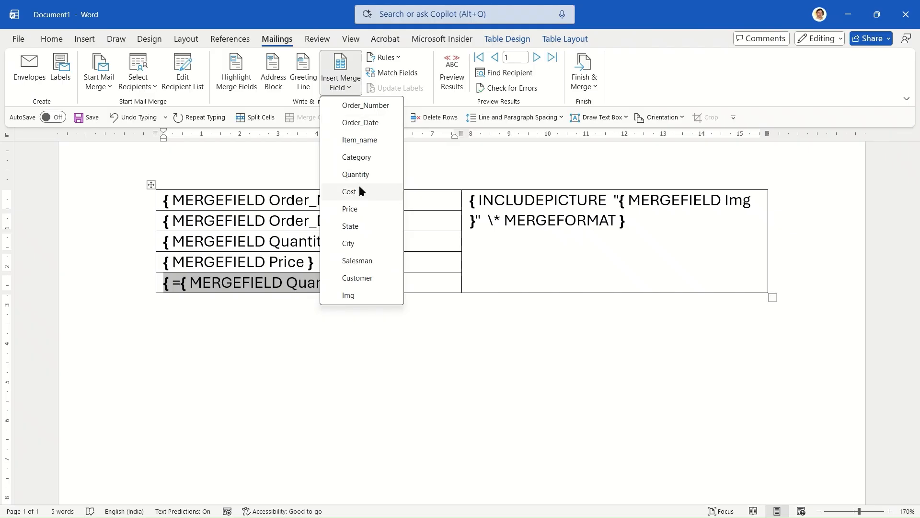
left_click(349, 209)
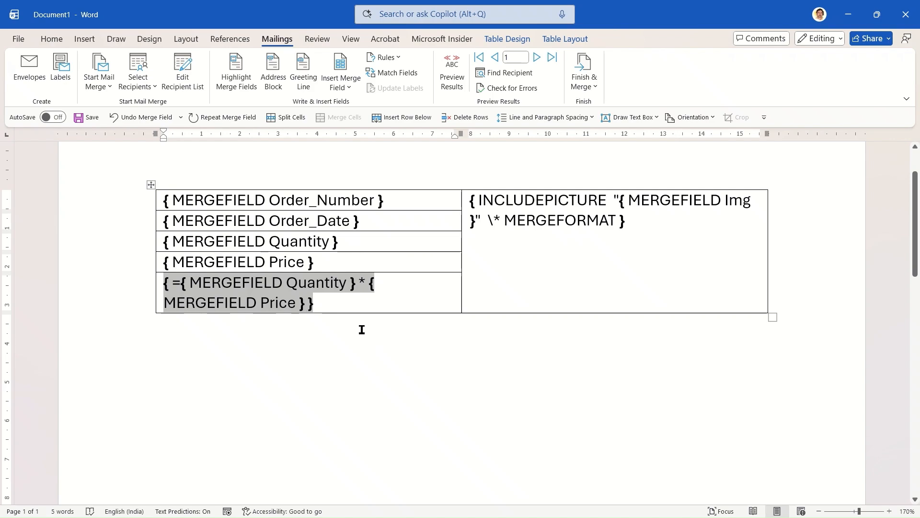
Switch from field codes to field results and preview the merge results for record 50.
key("alt+F9")
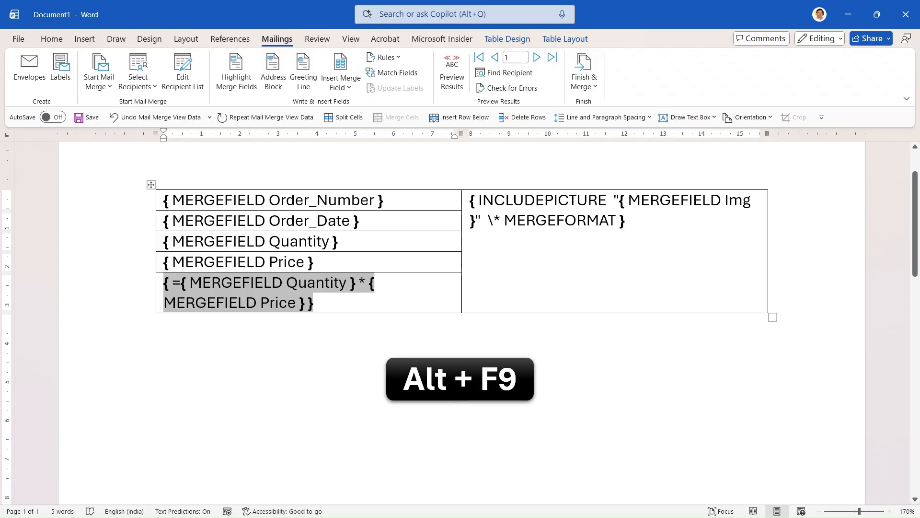
key("alt+F9")
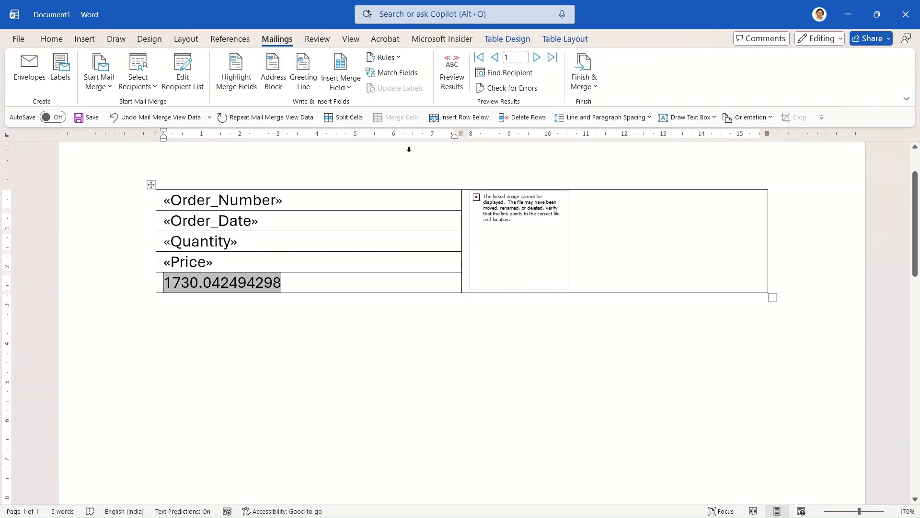
left_click(455, 77)
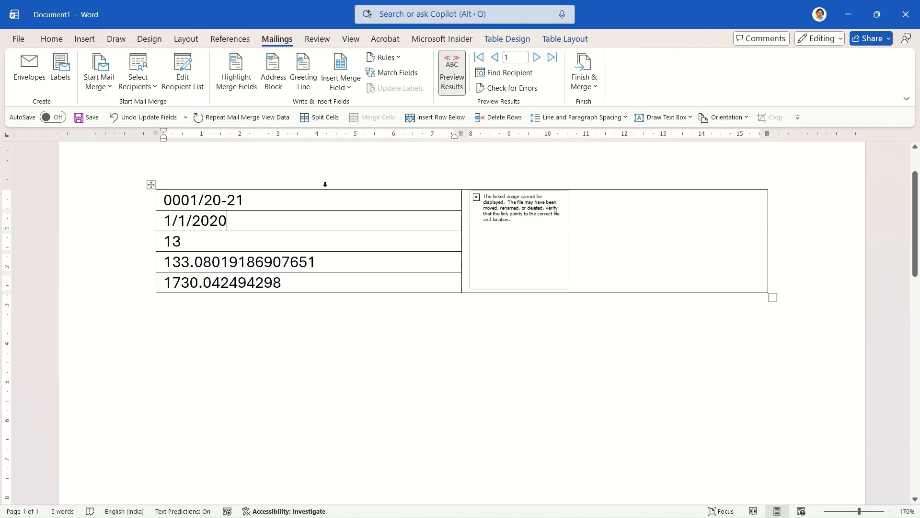
left_click(522, 58)
type("50")
key("Return")
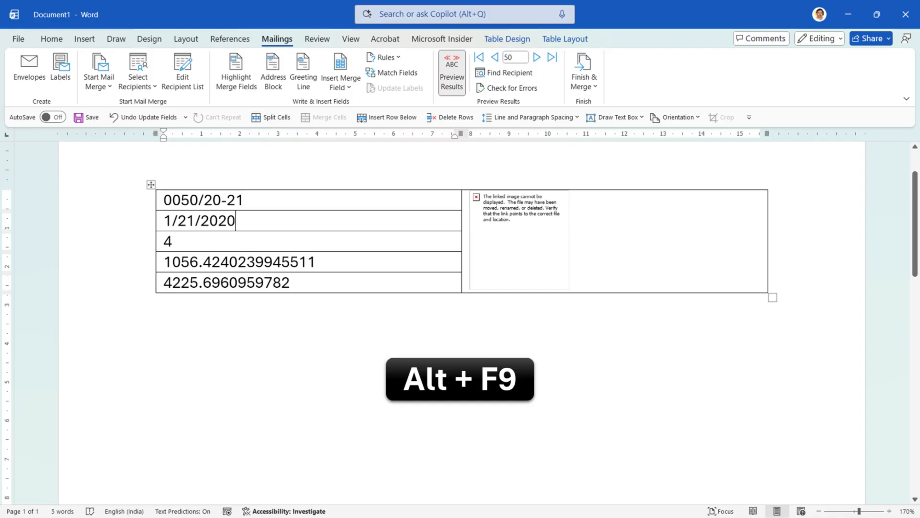
Show the field codes and add the date format switch \@ "D-MMM-YYYY" to the Order_Date merge field.
key("alt+F9")
type("\\@")
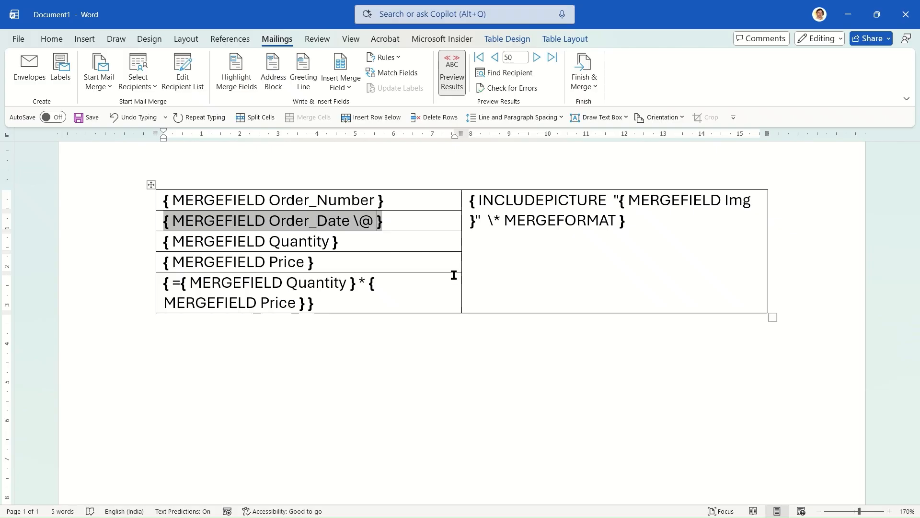
type("\"D-MMM-")
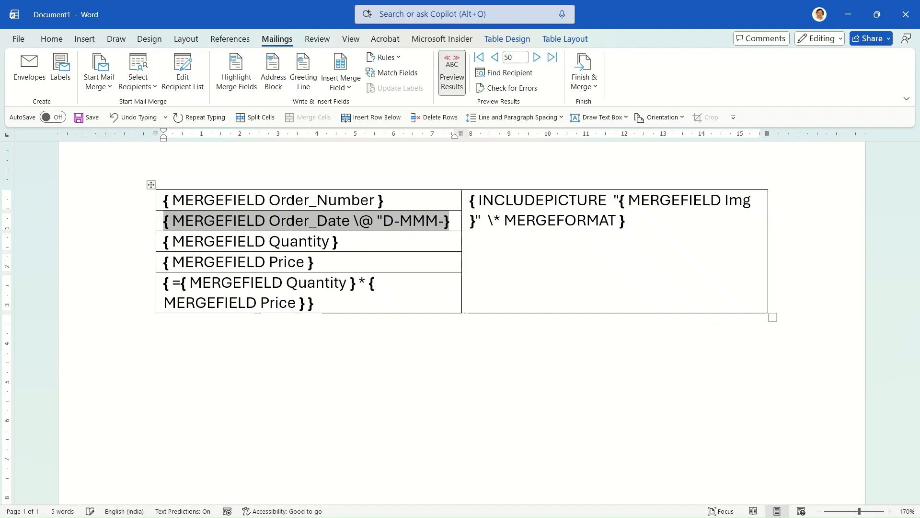
type("YYYY")
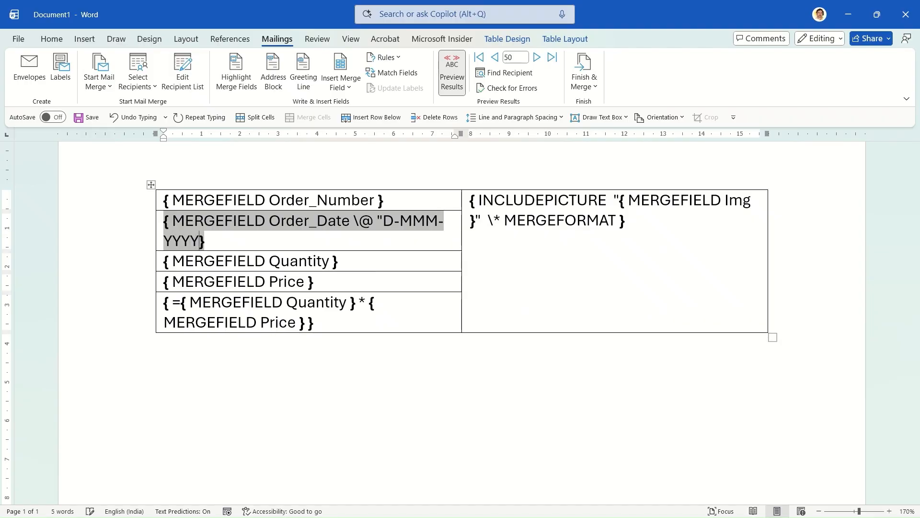
type("\"")
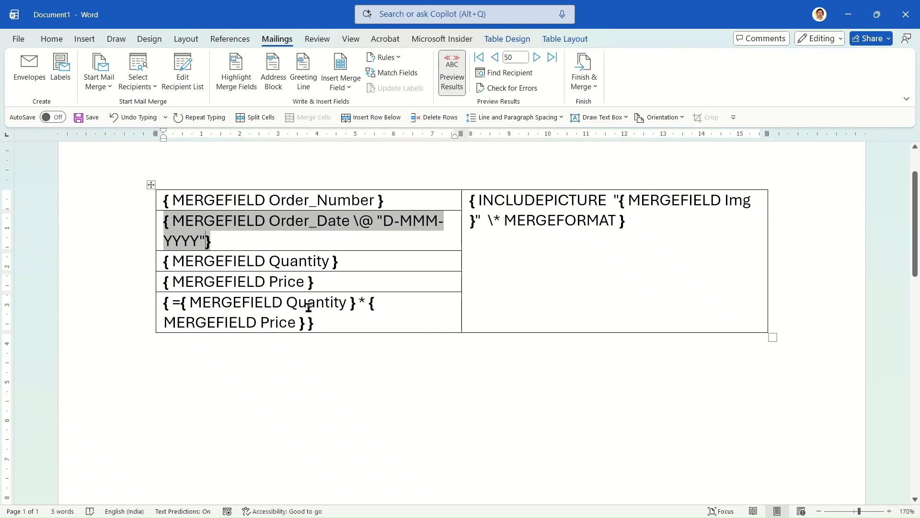
Add the numeric format switch \# "#,##0.00" to the Price merge field in the fourth row.
left_click(307, 282)
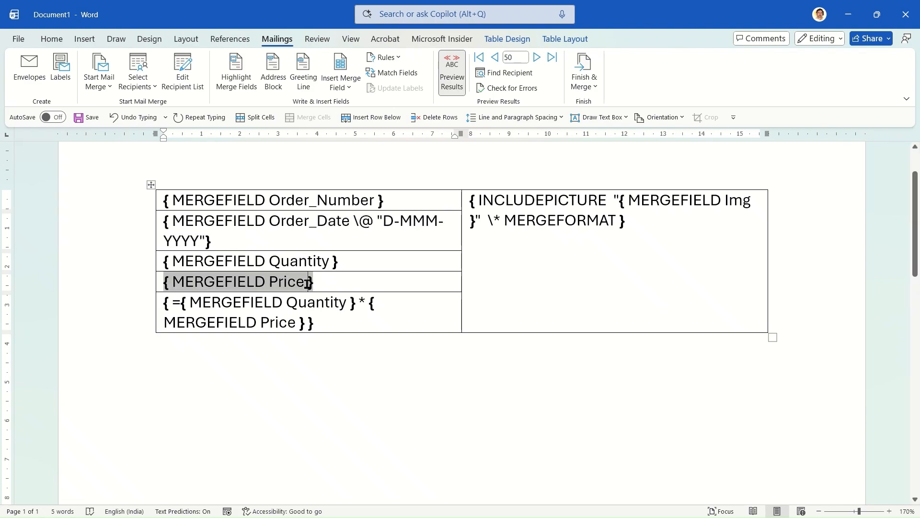
type("\\")
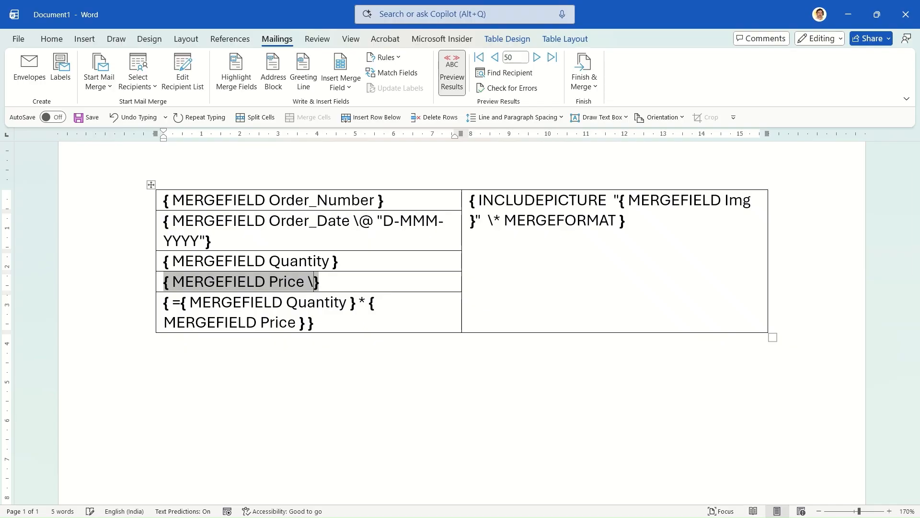
type("#")
type("\"#,##0.00")
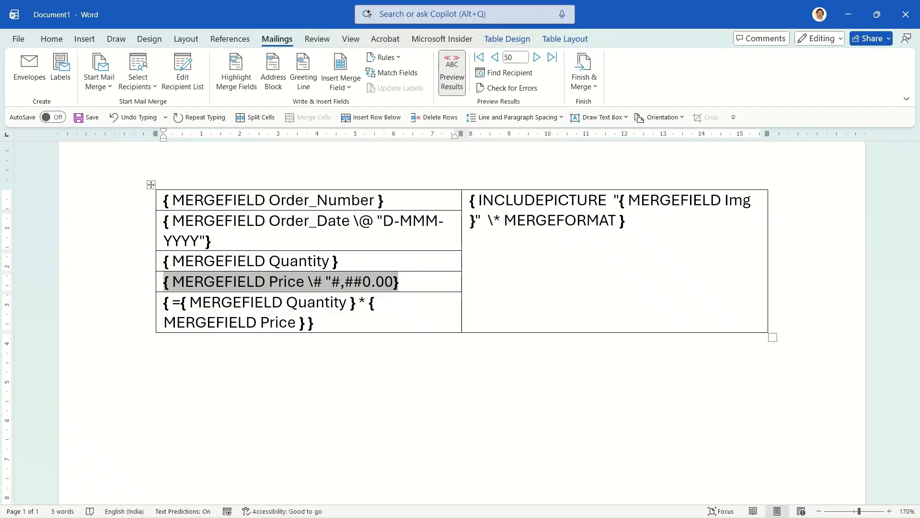
type("\"")
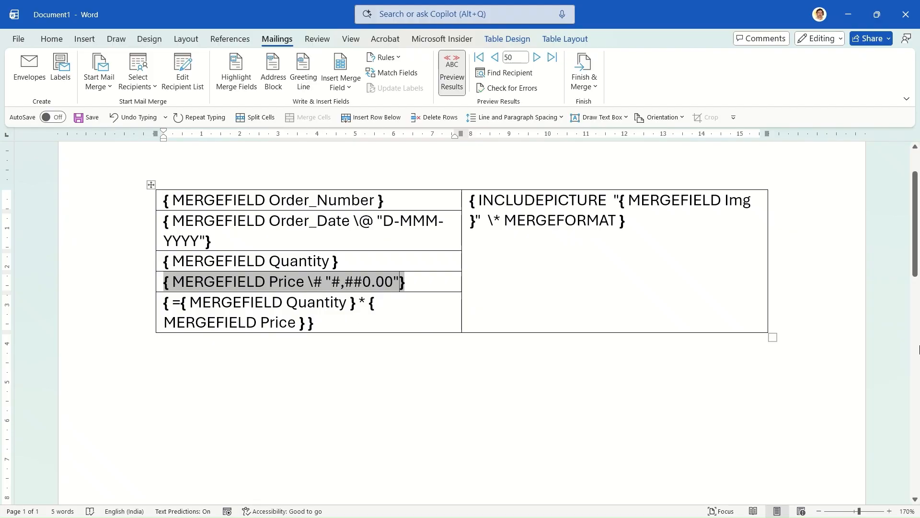
Copy the numeric format switch \# "#,##0.00" from the Price field into the end of the fifth-row Quantity times Price formula.
key("shift+Left")
key("shift+Left")
key("shift+Left")
key("shift+Left")
key("shift+Left")
key("shift+Left")
key("shift+Left")
key("shift+Left")
key("shift+Left")
key("shift+Left")
key("shift+Left")
key("shift+Left")
key("shift+Left")
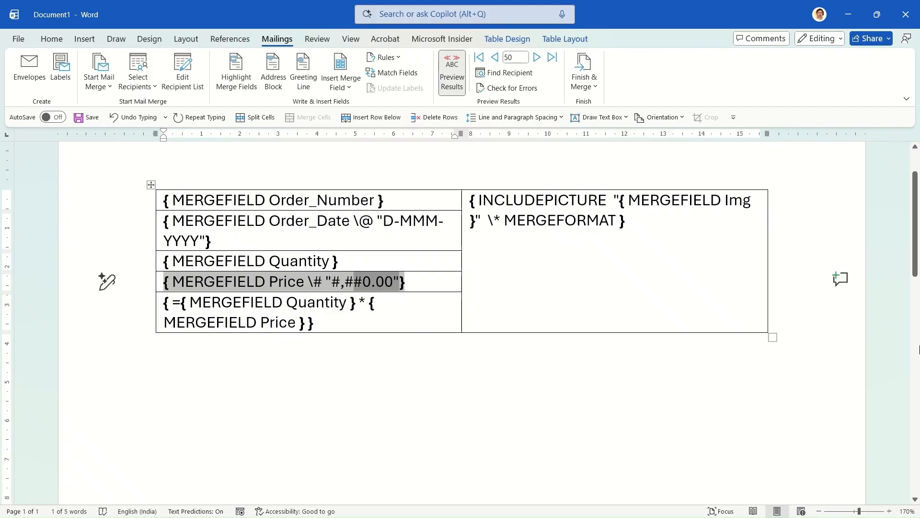
key("ctrl+c")
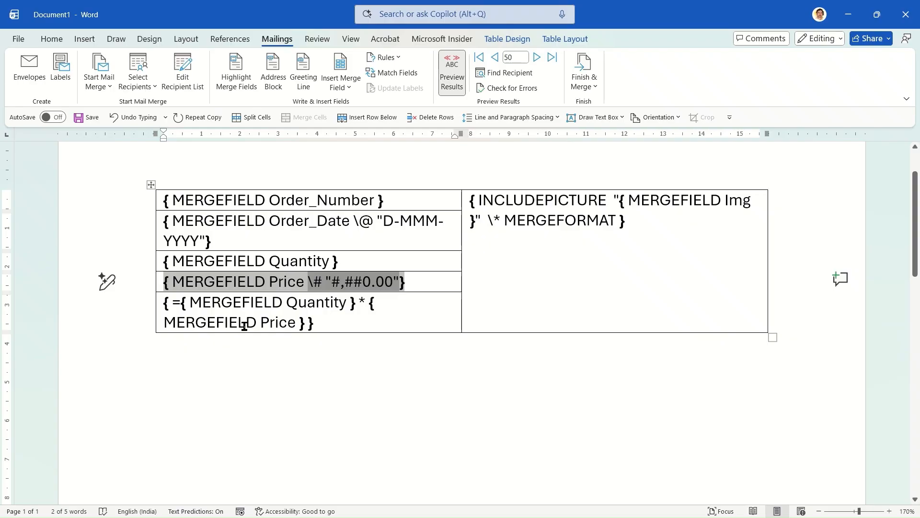
left_click(308, 322)
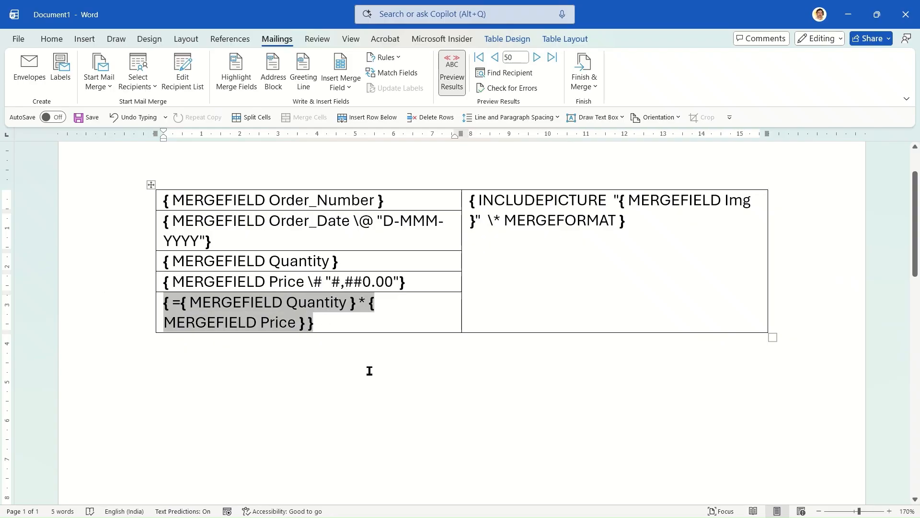
key("ctrl+v")
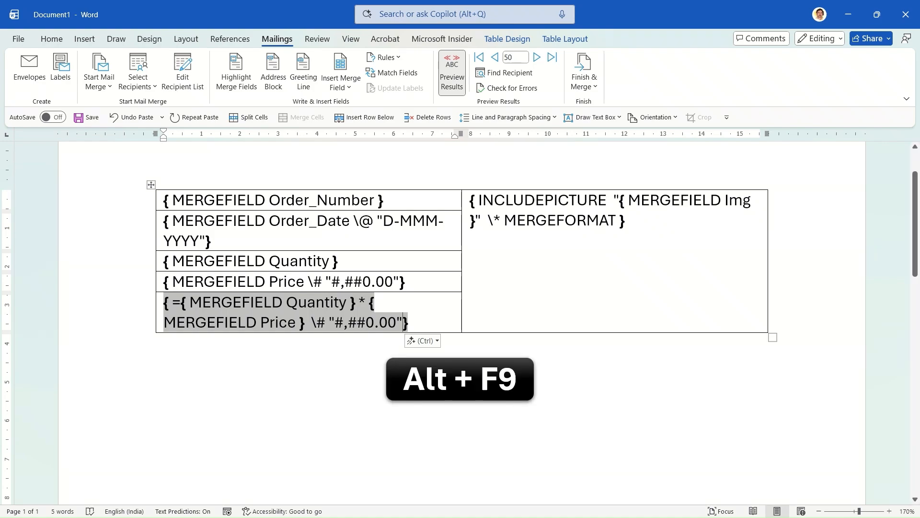
Hide the field codes and refresh the merge preview so the date and number formats apply.
key("alt+F9")
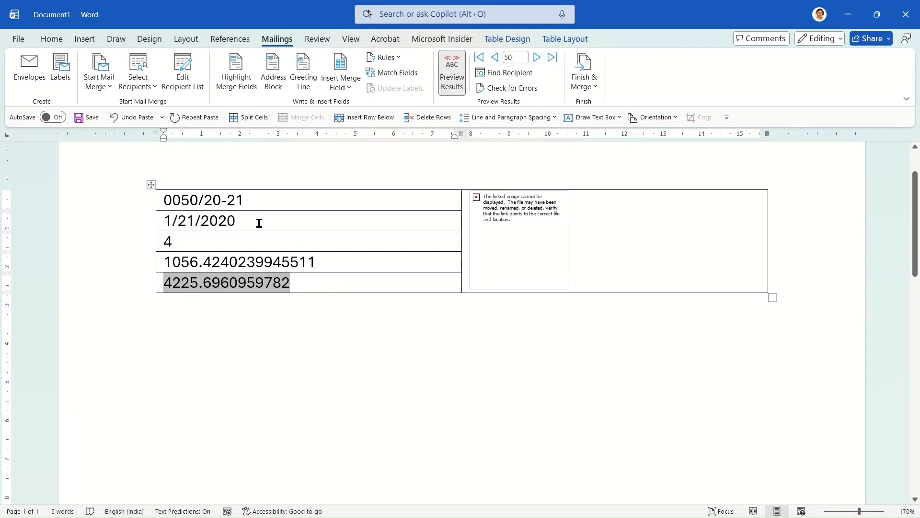
left_click(455, 90)
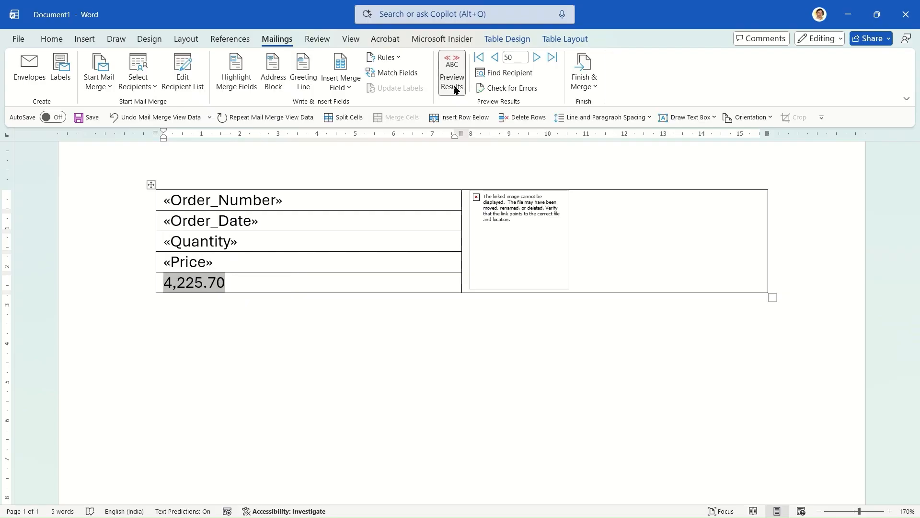
left_click(455, 90)
left_click(525, 220)
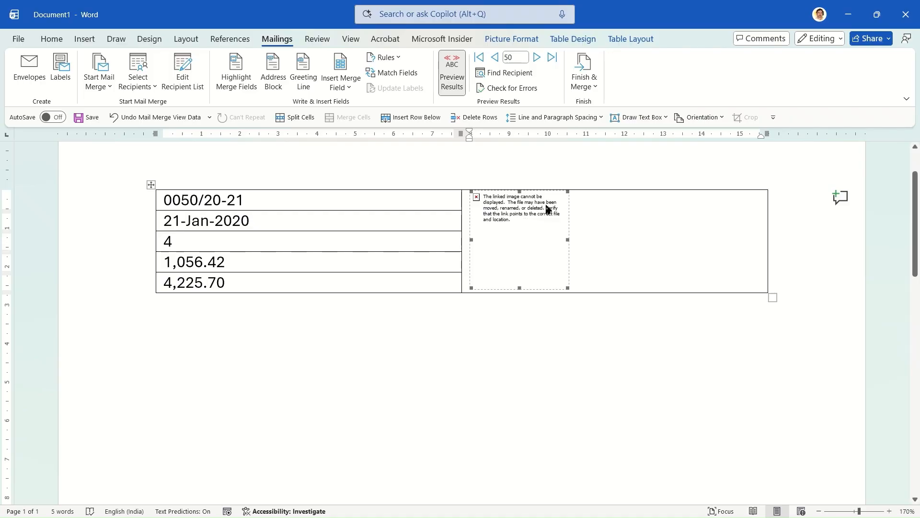
Finish the merge to individual documents, merging records 100 to 200 into a new document.
left_click(585, 67)
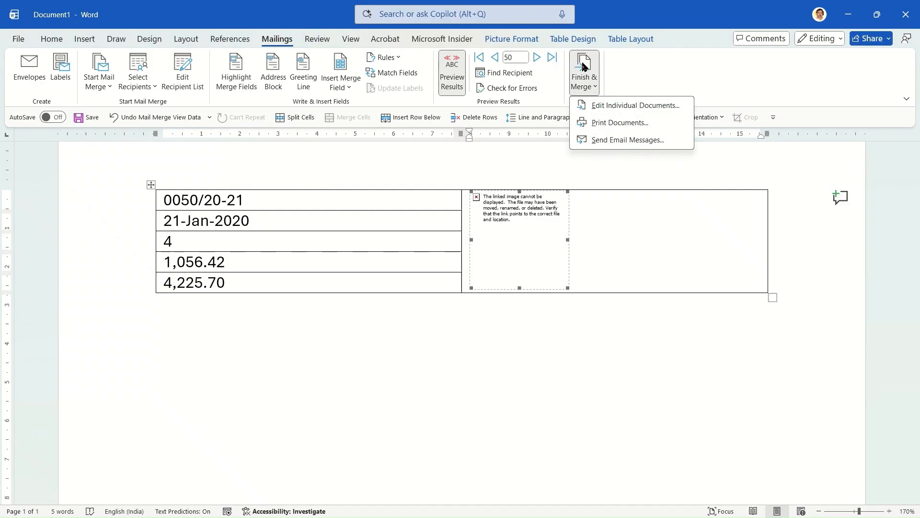
left_click(633, 110)
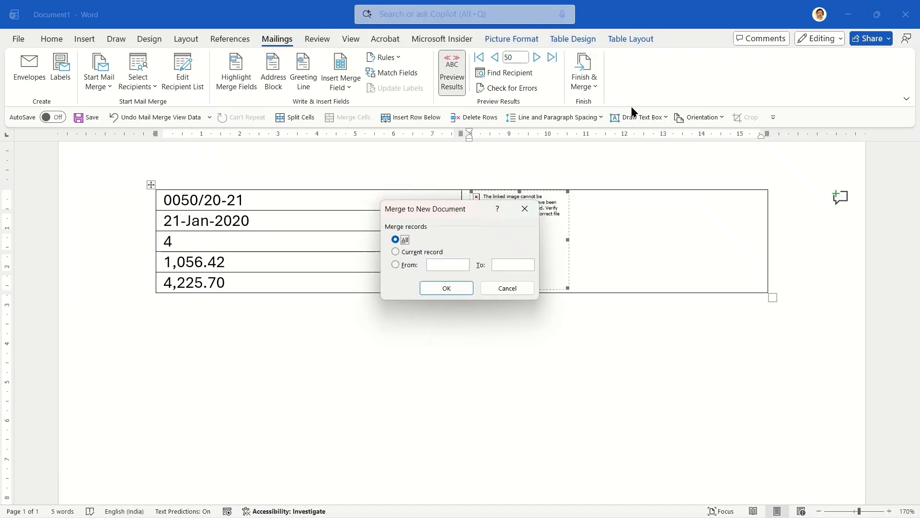
left_click(436, 265)
type("100")
type("200")
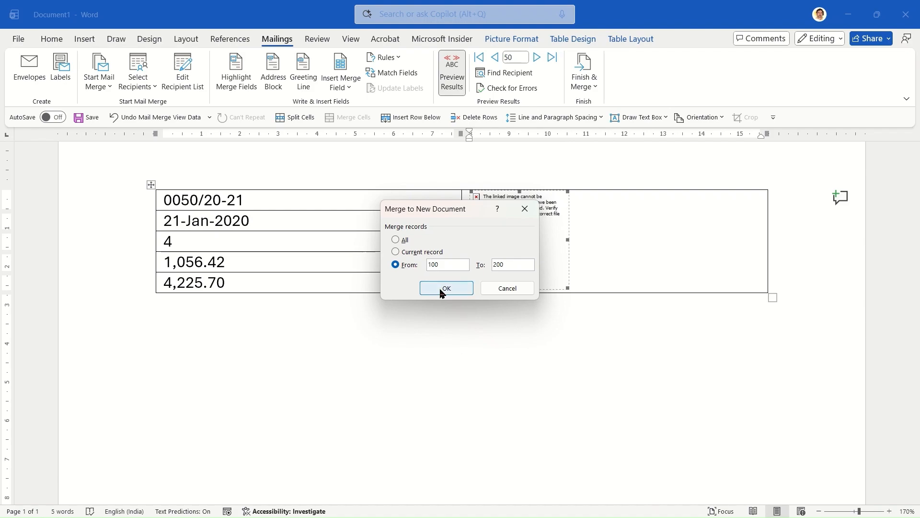
left_click(442, 290)
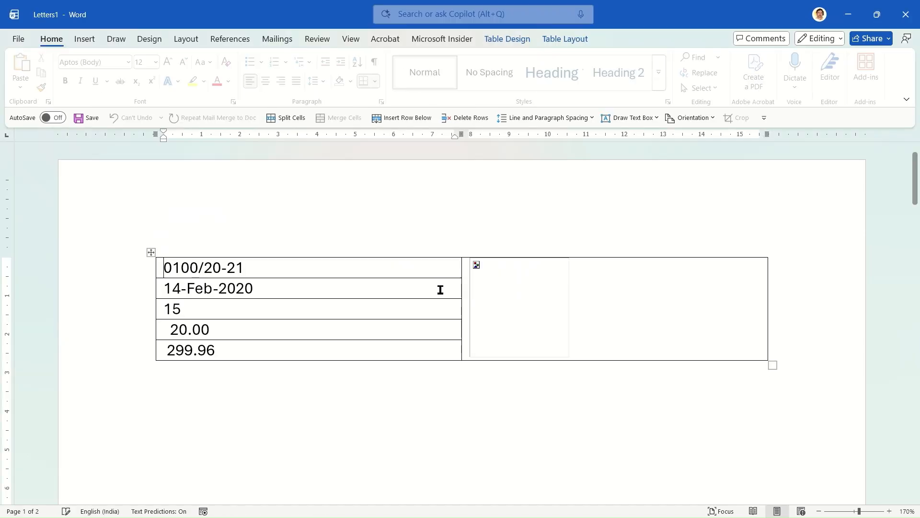
Update all fields throughout the merged document, allowing field updates in the security notice, to load the linked pictures.
left_click(278, 266)
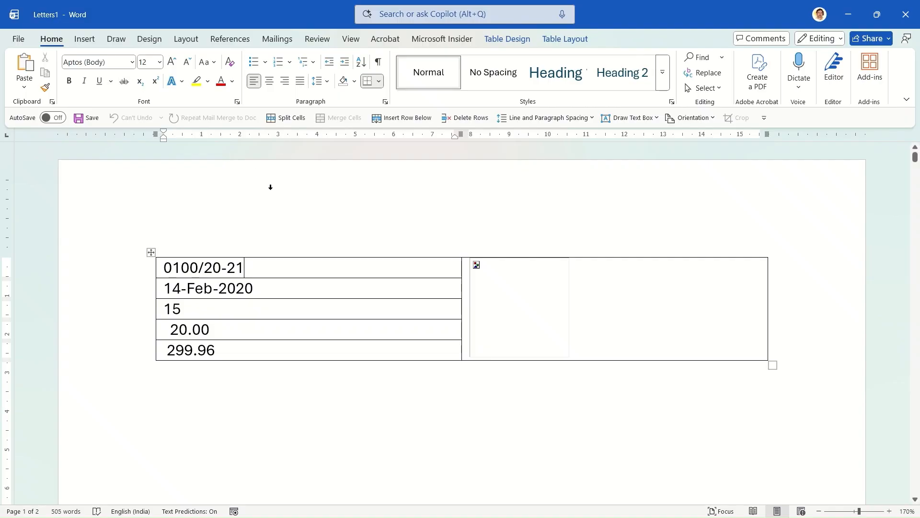
scroll(270, 187, "down", 20)
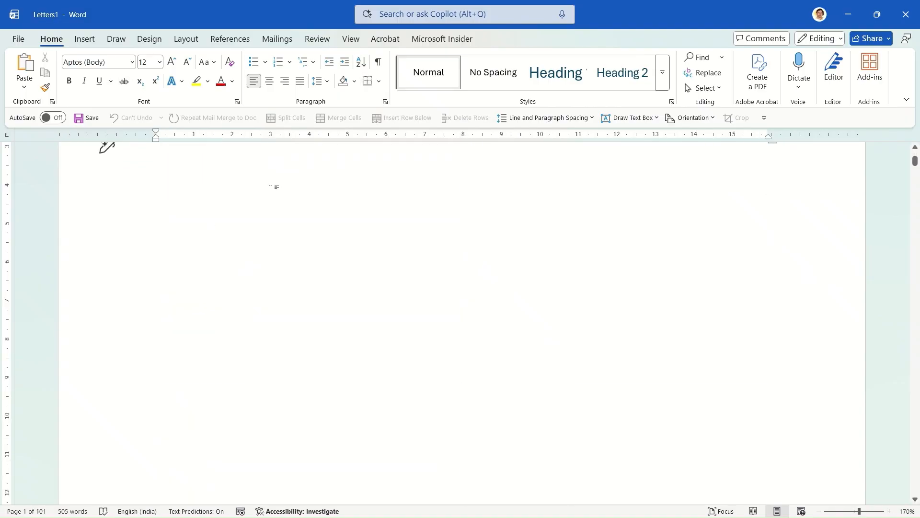
scroll(273, 186, "down", 6)
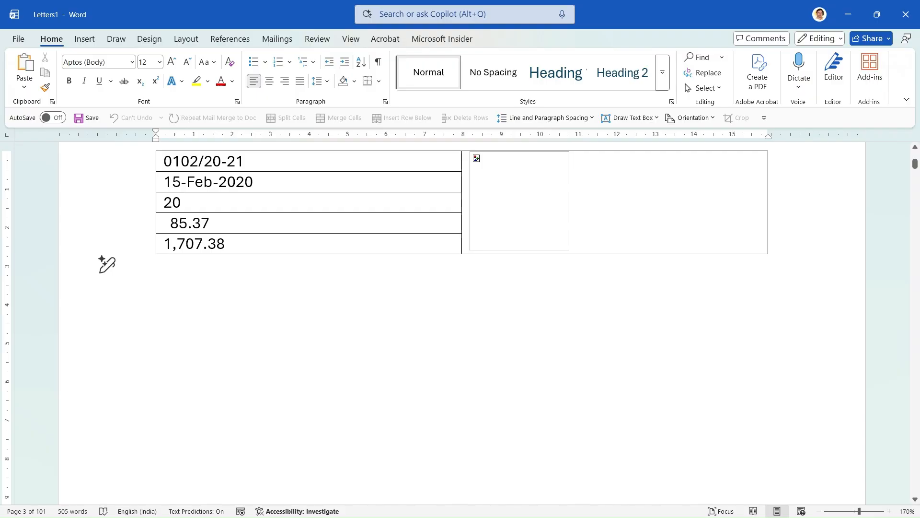
key("ctrl+a")
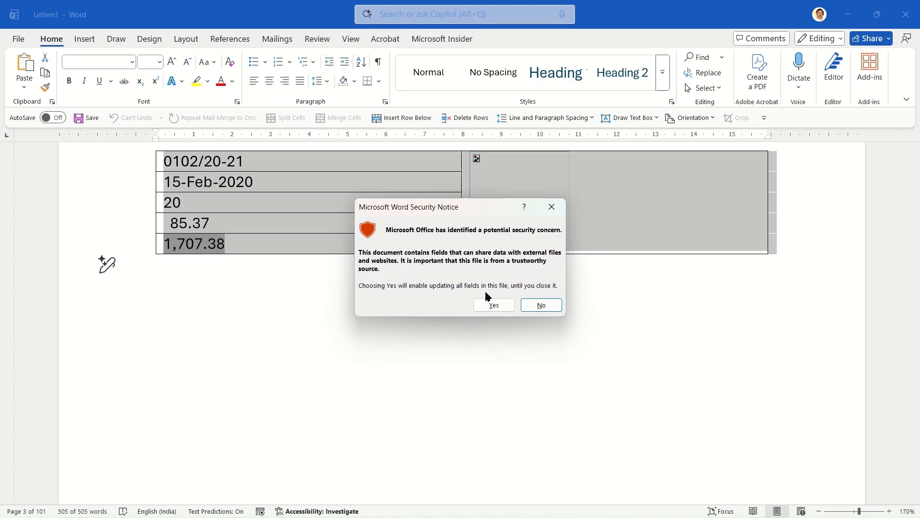
left_click(494, 310)
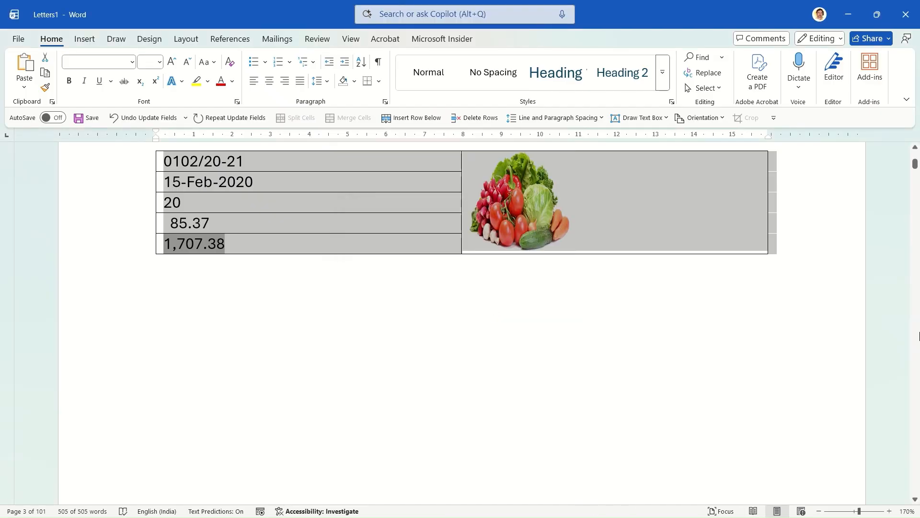
Page through the merged document to check the order values and picture of each record.
key("Page_Down")
key("Page_Down")
key("Page_Down")
key("Page_Down")
key("Page_Down")
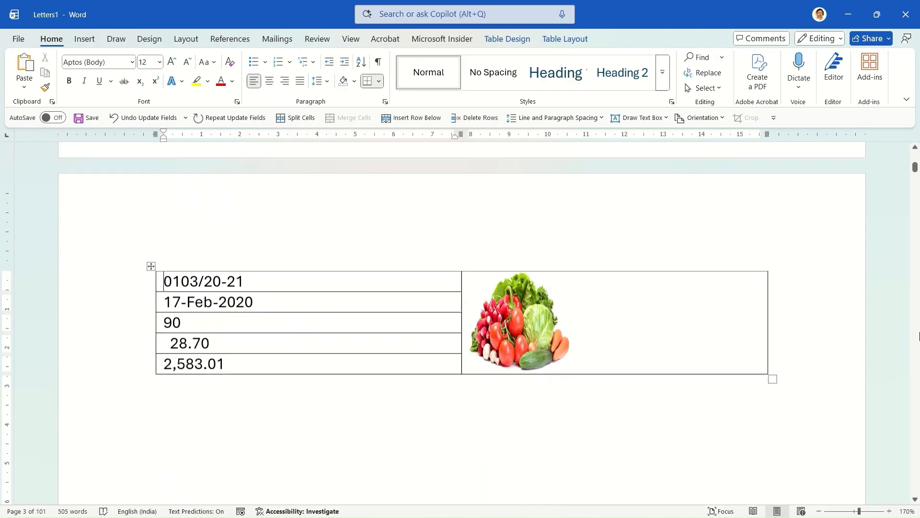
key("Page_Down")
key("Page_Down")
key("Page_Down")
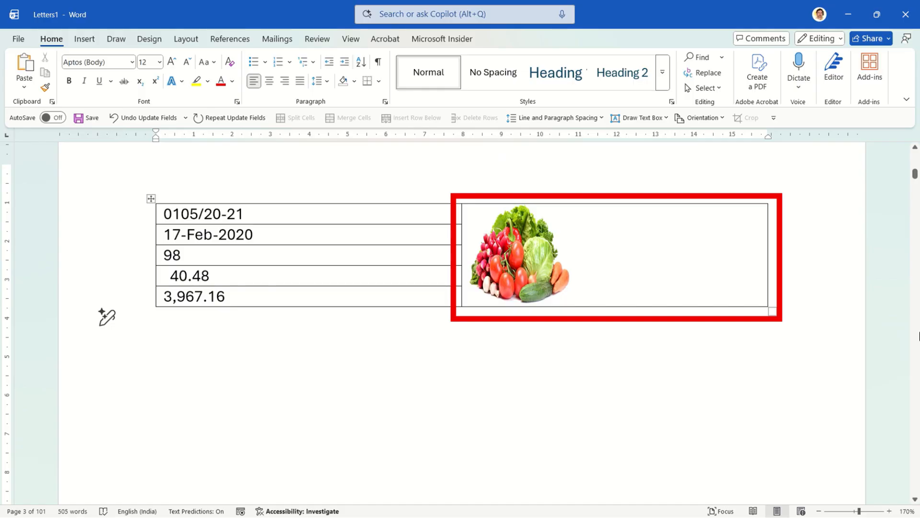
Open the print preview of the merged document and page forward to page 23 to examine the records and pictures.
key("ctrl+p")
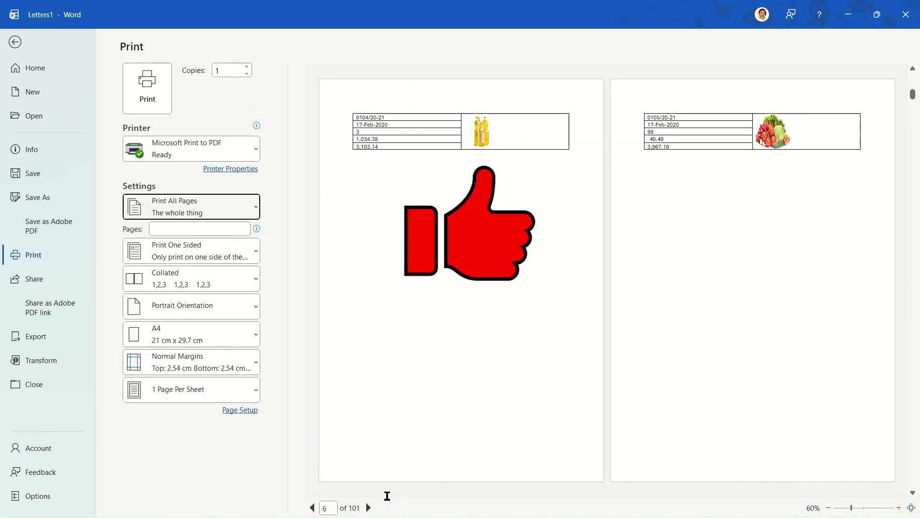
left_click(369, 508)
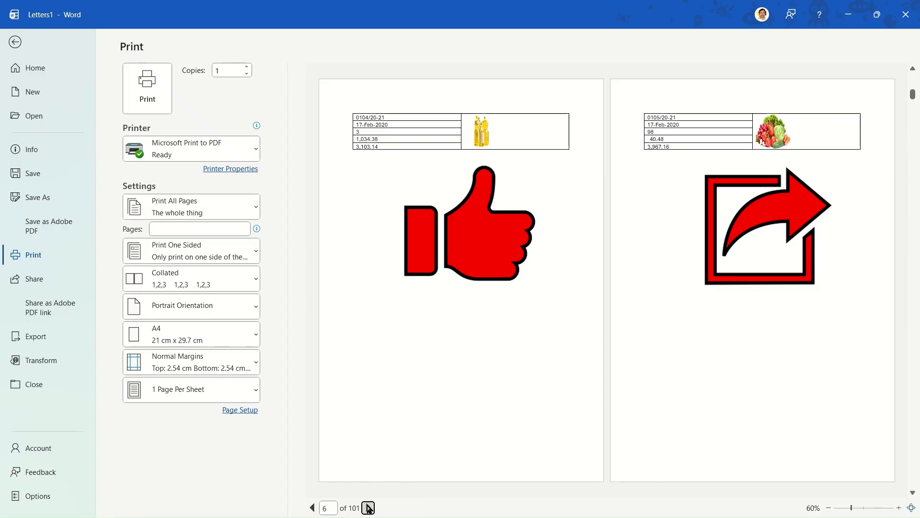
left_click(369, 508)
left_click(369, 507)
left_click(369, 508)
left_click(369, 508)
left_click(369, 508)
left_click(369, 508)
left_click(369, 508)
left_click(369, 507)
left_click(369, 507)
left_click(369, 508)
left_click(369, 508)
left_click(369, 507)
left_click(369, 508)
left_click(369, 508)
left_click(370, 507)
left_click(369, 507)
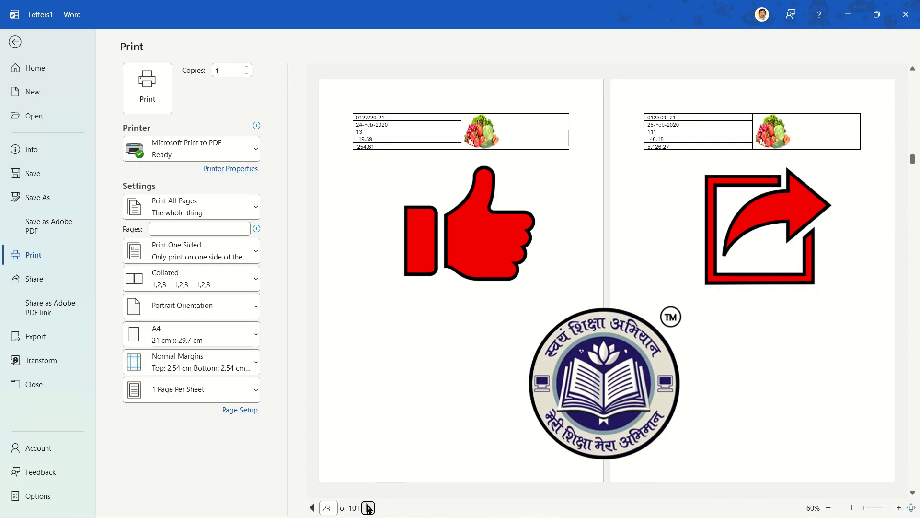